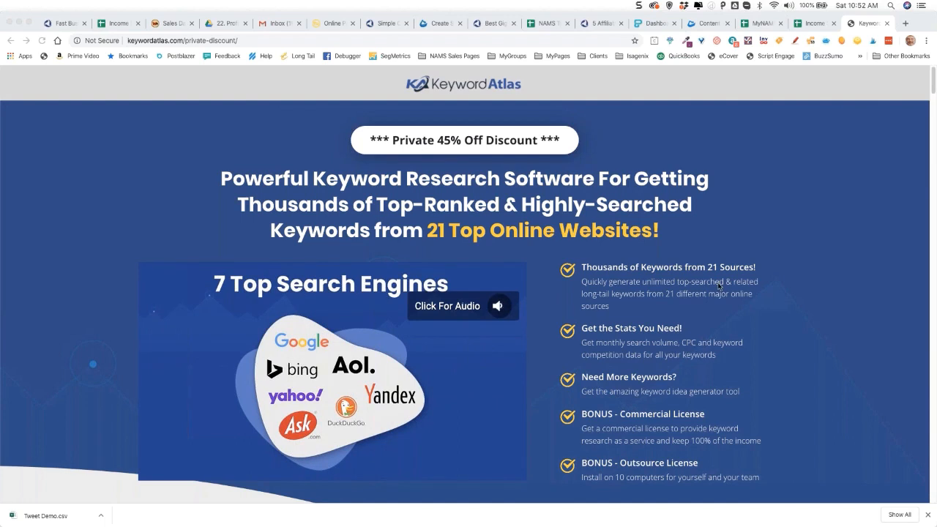
Review the Keyword Atlas private discount page, from its keyword sources and features to the demo, developer, pricing and bonus licences.
scroll(754, 351, "down", 10)
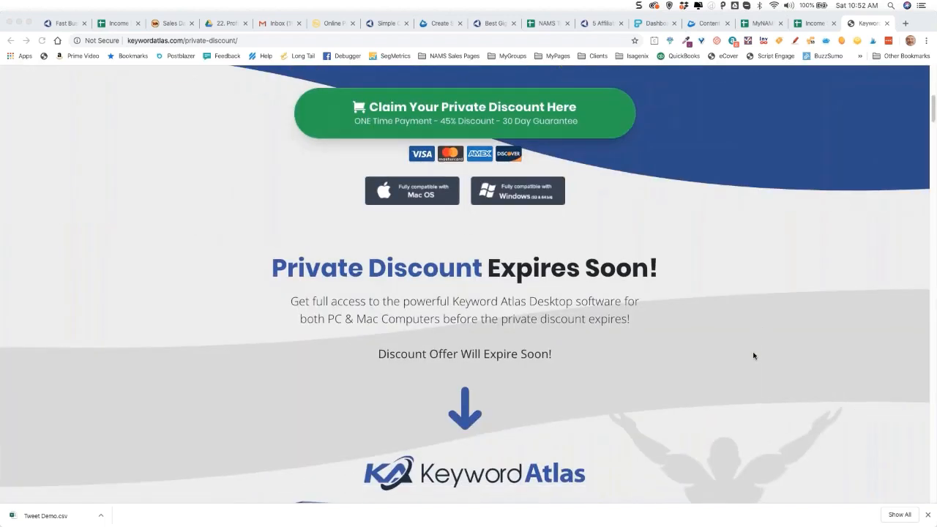
scroll(752, 359, "down", 10)
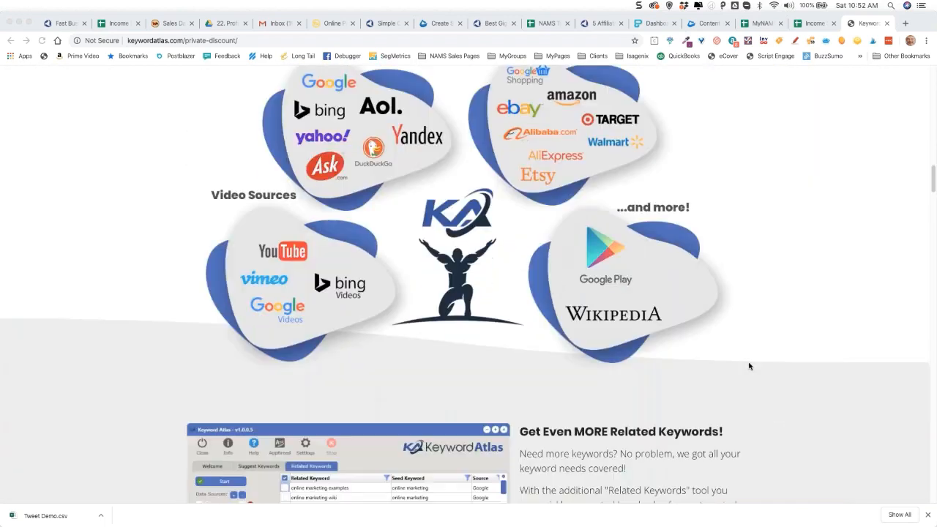
scroll(750, 366, "down", 15)
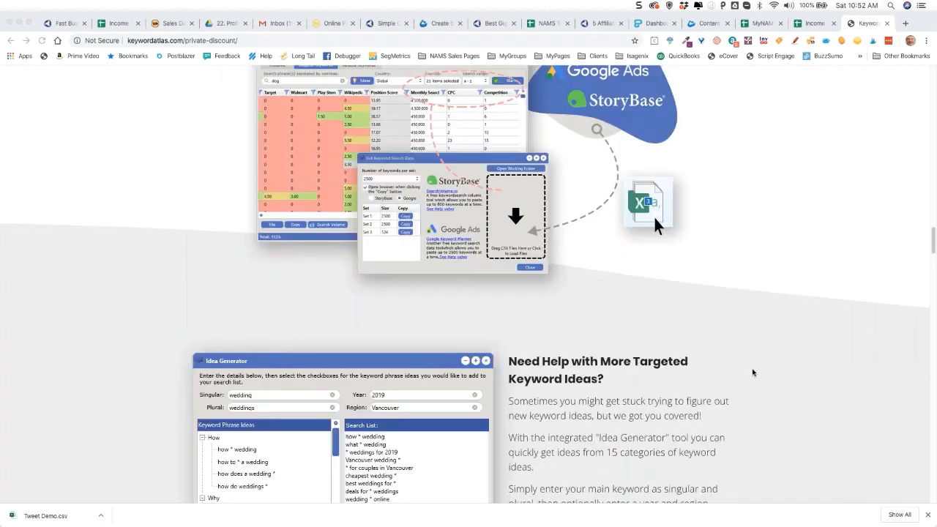
scroll(755, 383, "down", 12)
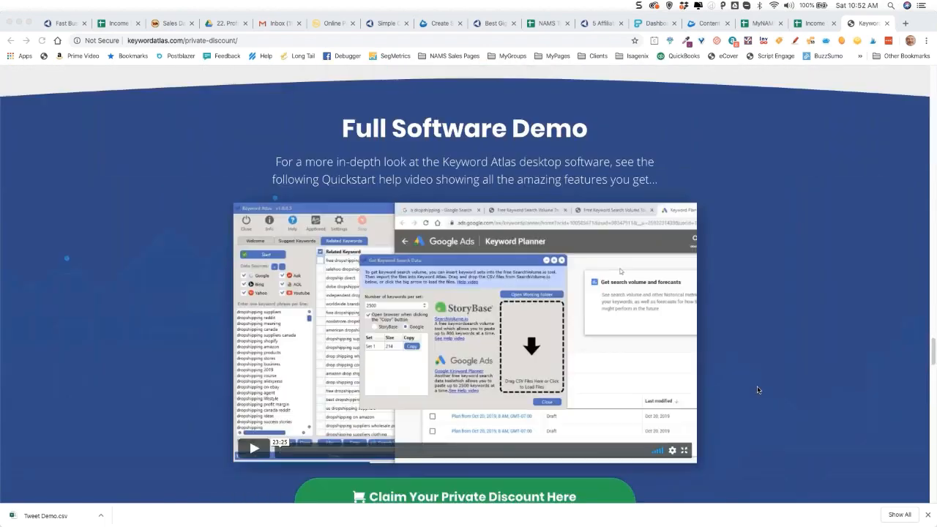
scroll(757, 386, "down", 5)
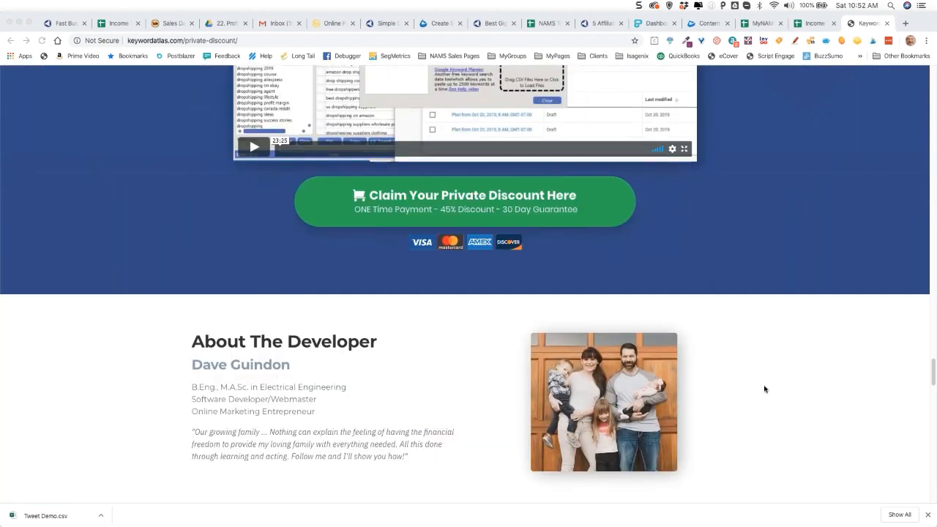
scroll(828, 369, "down", 5)
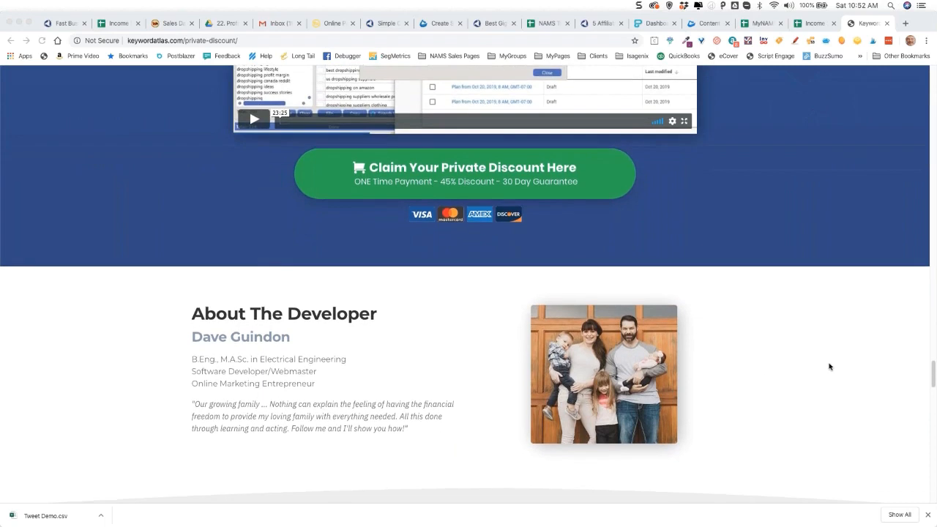
scroll(815, 370, "down", 7)
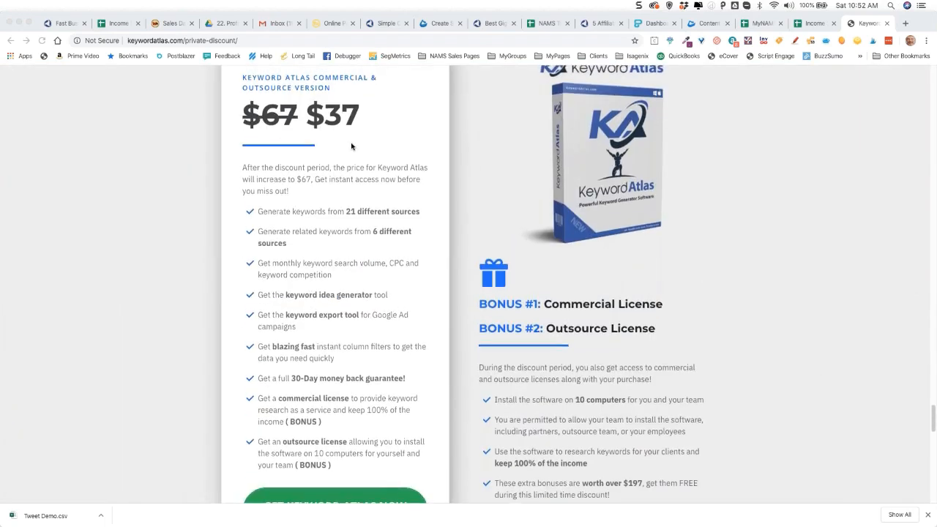
scroll(366, 241, "up", 1)
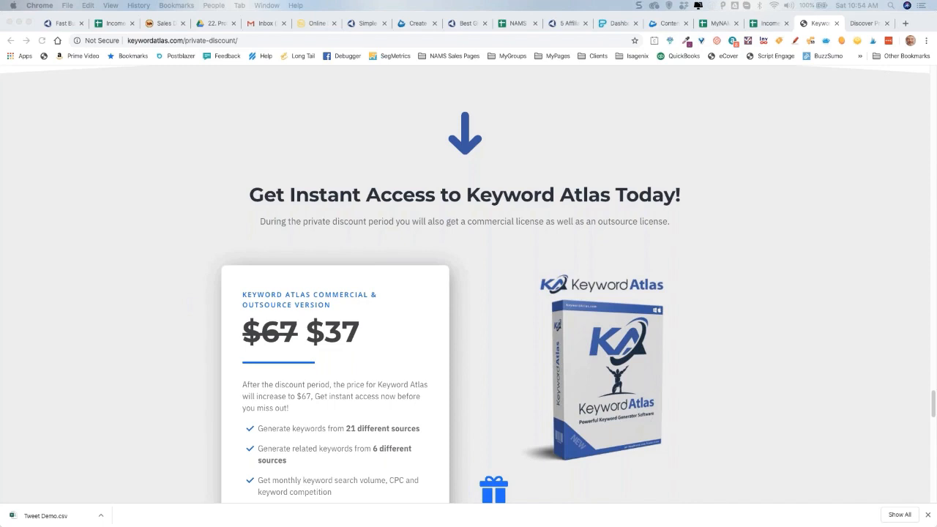
Switch to the Keyword Atlas desktop software and show its Suggest Keywords tool.
left_click(26, 28)
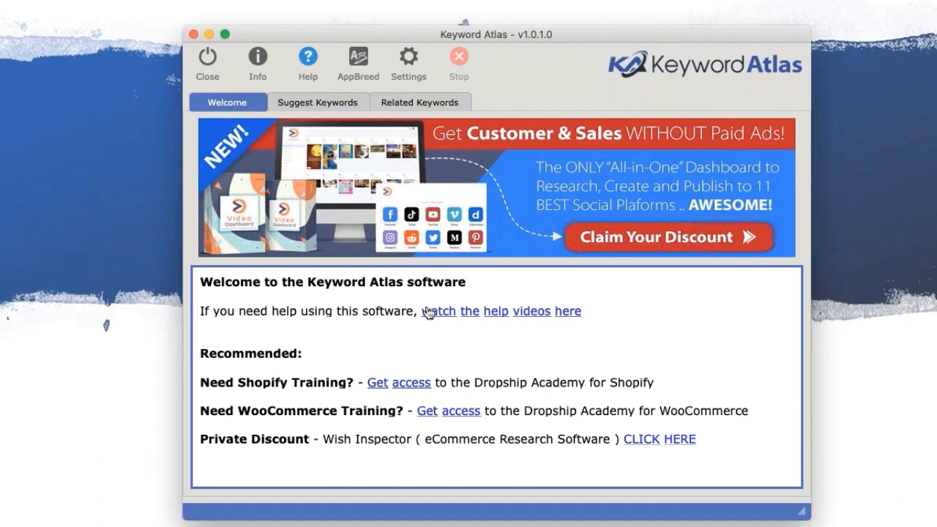
left_click(317, 102)
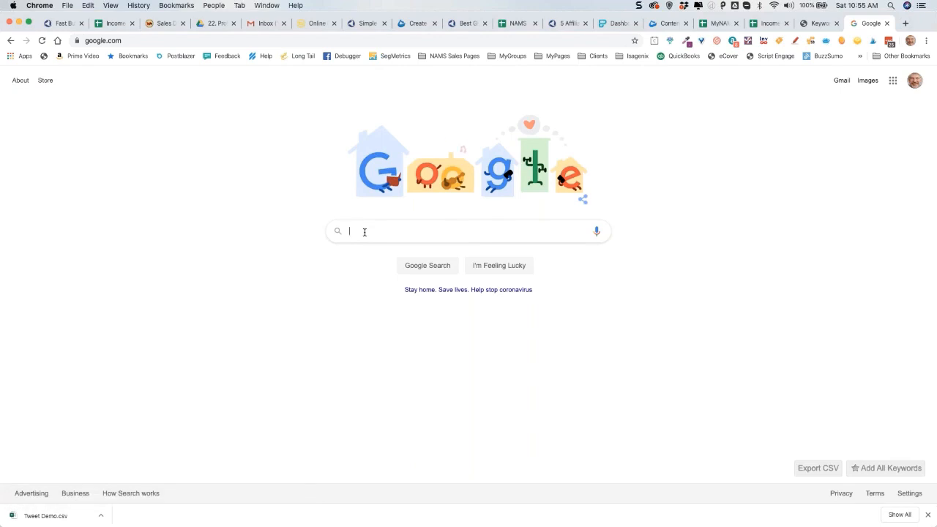
Switch to Google and enter "gardening" without submitting it, to examine the autocomplete suggestions.
type("gard")
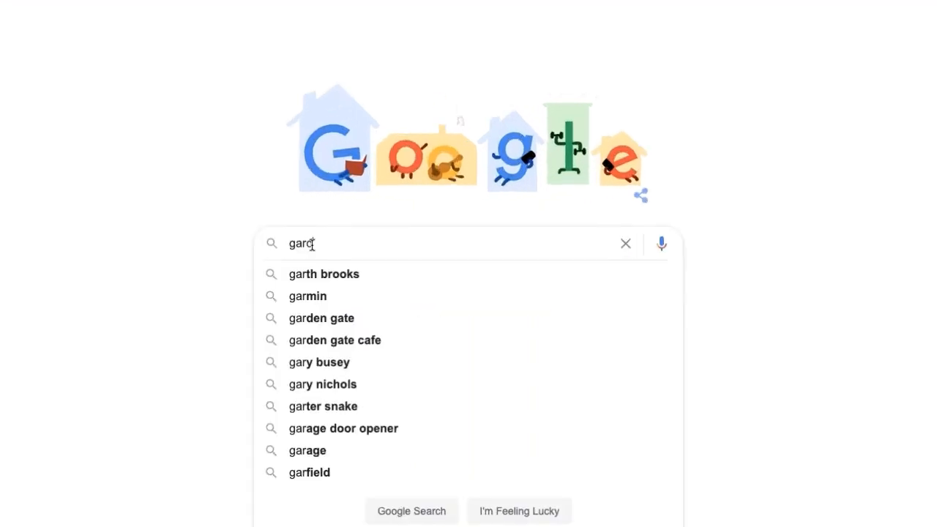
type("en")
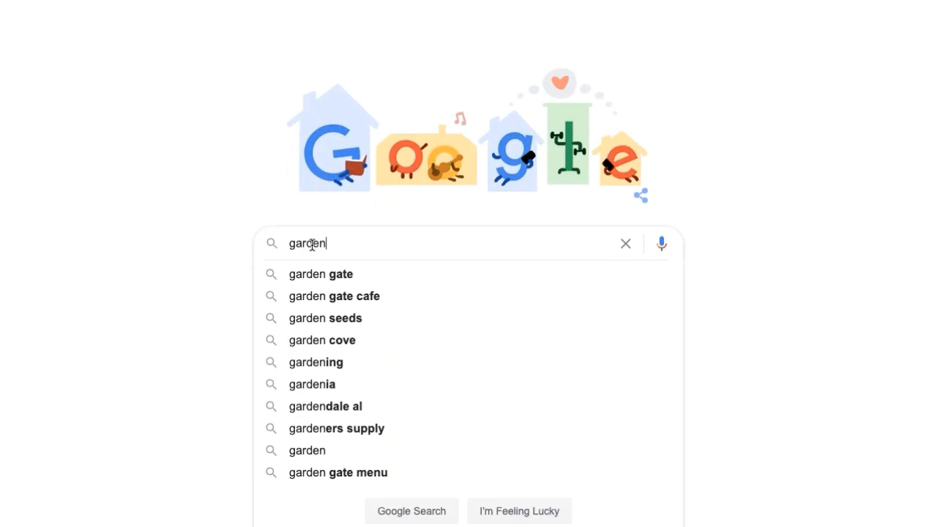
type("in")
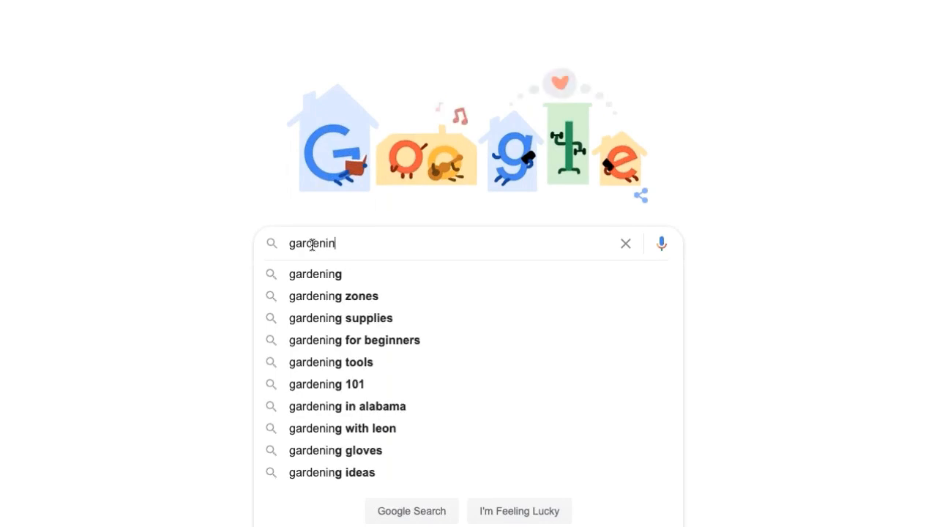
type("g")
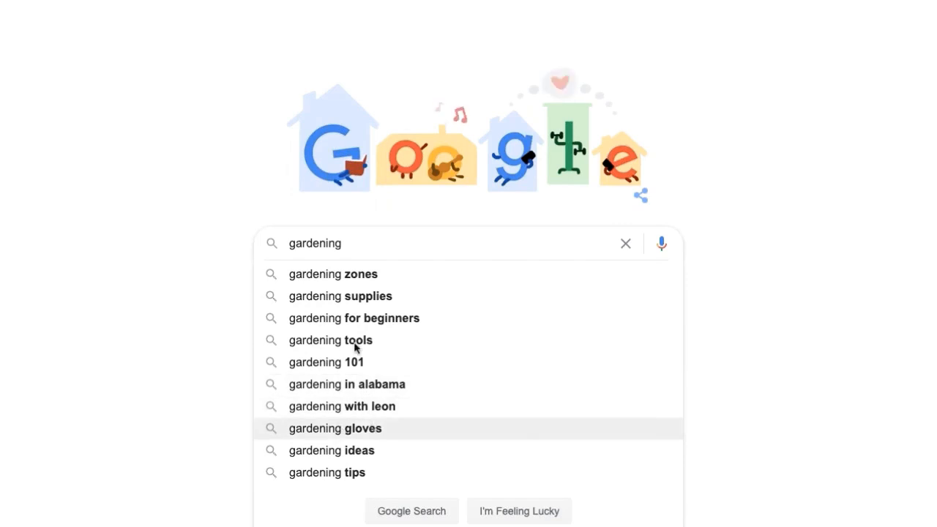
Return to Keyword Atlas, enter "gardening" as the search phrase and set the country to United States.
left_click(173, 301)
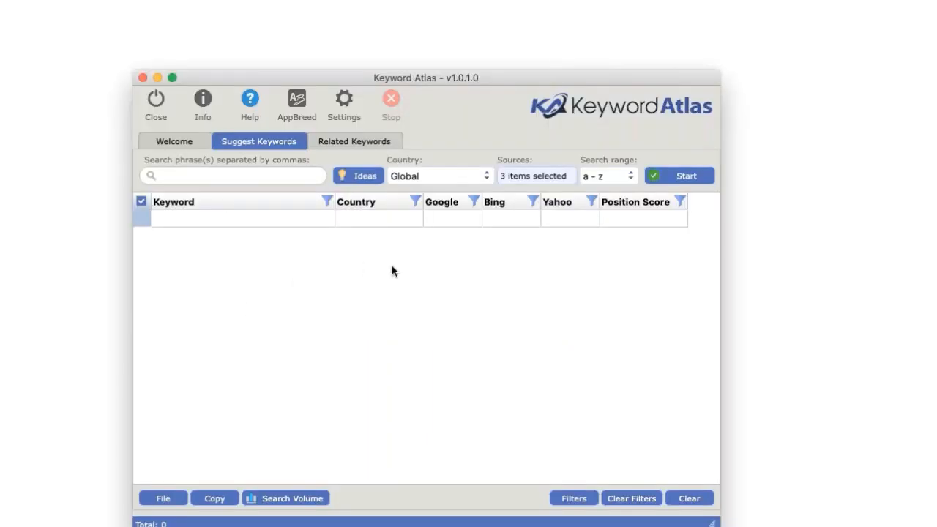
mouse_move(507, 75)
left_mouse_down()
mouse_move(488, 80)
mouse_move(522, 72)
left_mouse_up()
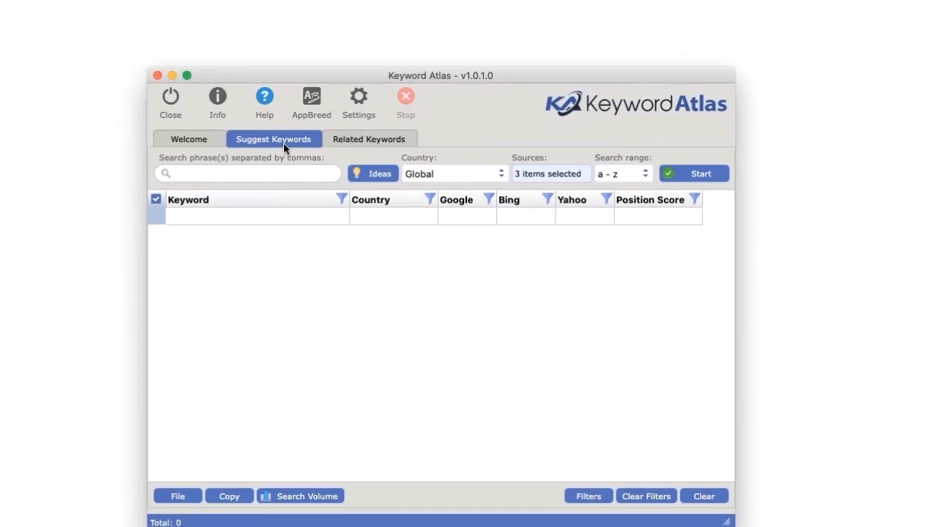
left_click(231, 173)
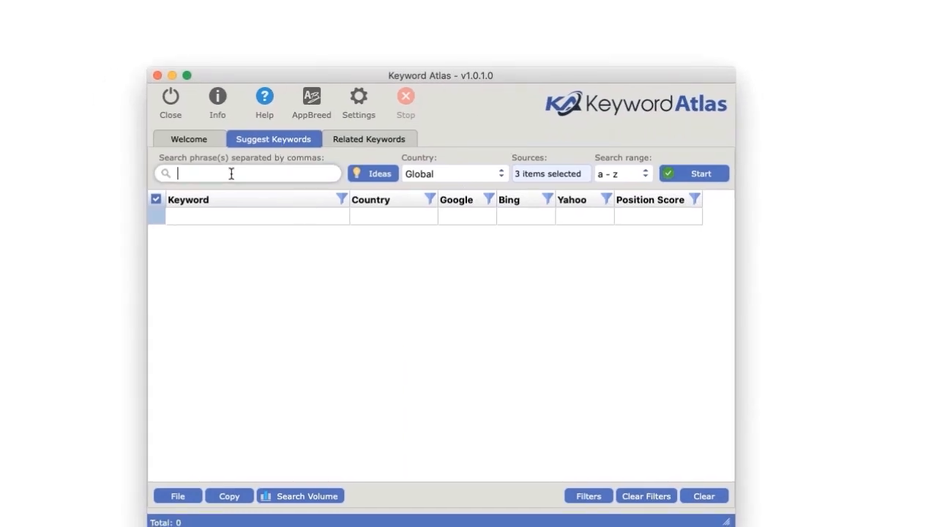
type("gardening")
left_click(500, 176)
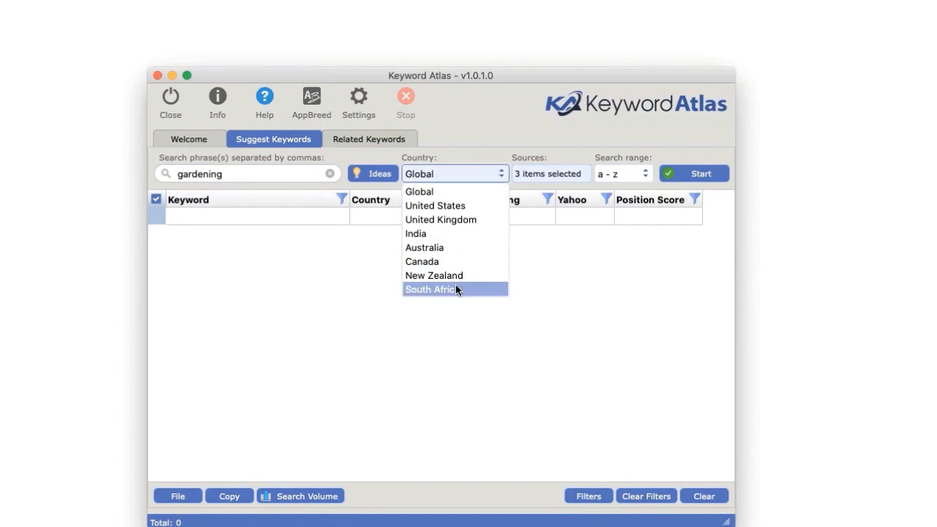
left_click(460, 206)
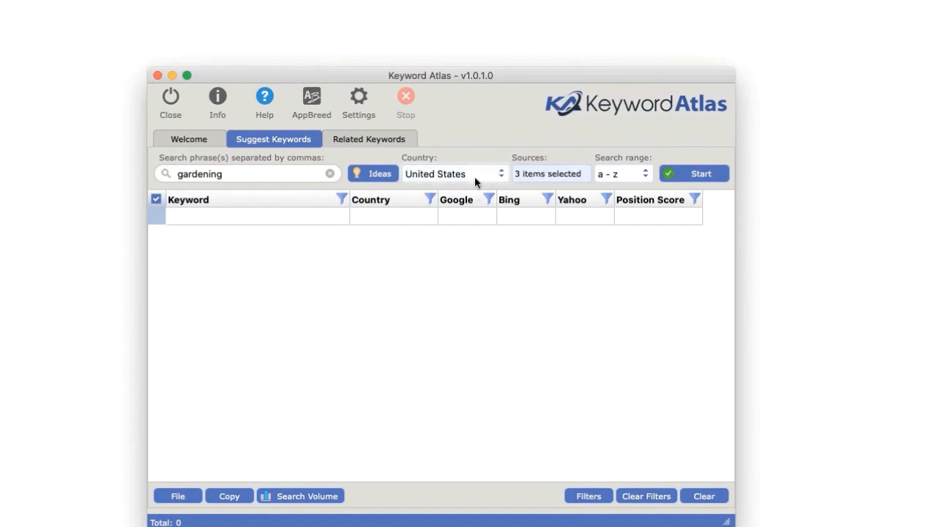
Deselect Bing and Yahoo in the keyword sources and select both again.
left_click(558, 173)
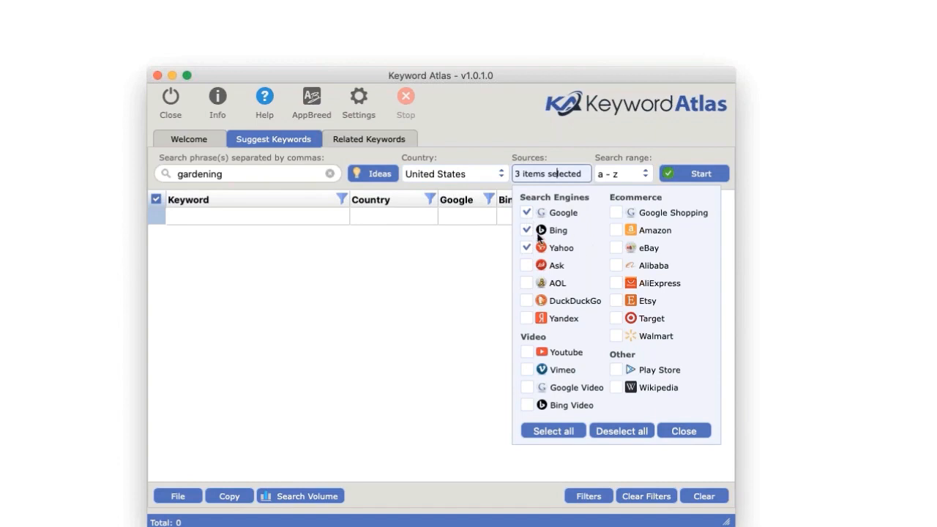
left_click(527, 233)
left_click(528, 248)
left_click(527, 230)
left_click(528, 247)
left_click(454, 310)
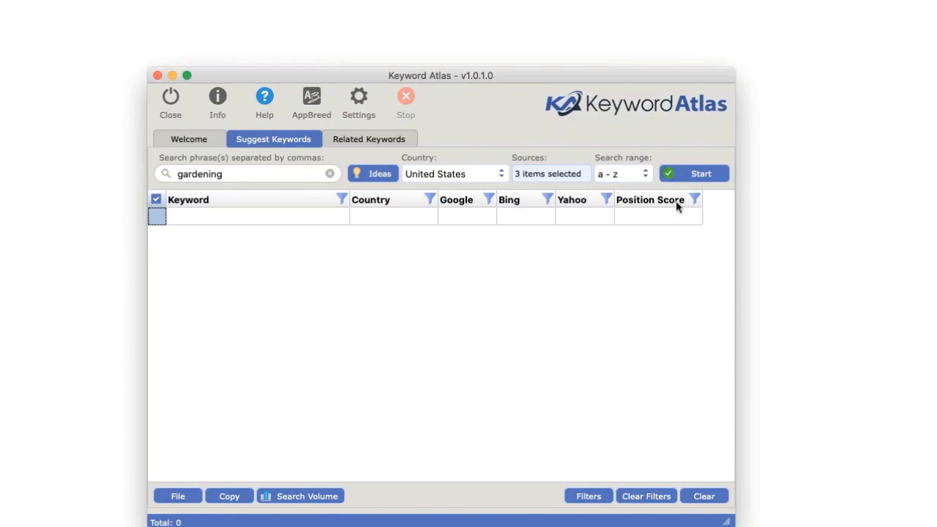
Replace Yahoo with DuckDuckGo in the keyword sources.
left_click(549, 173)
left_click(527, 248)
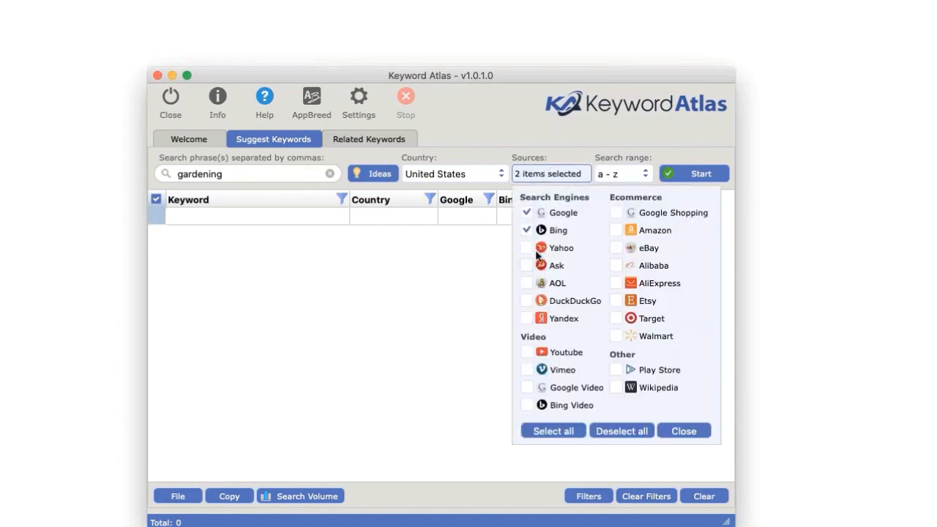
left_click(531, 299)
left_click(472, 367)
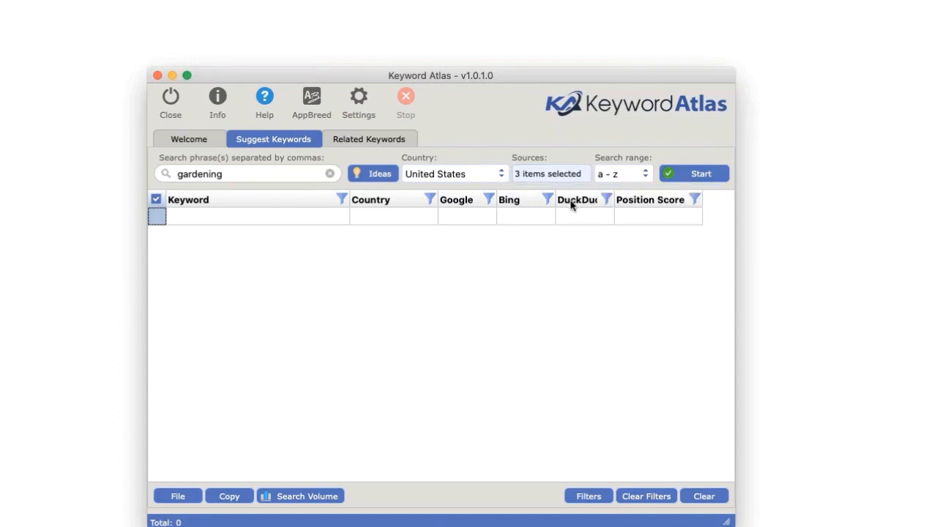
Remove DuckDuckGo from the keyword sources and select Yahoo again.
left_click(556, 176)
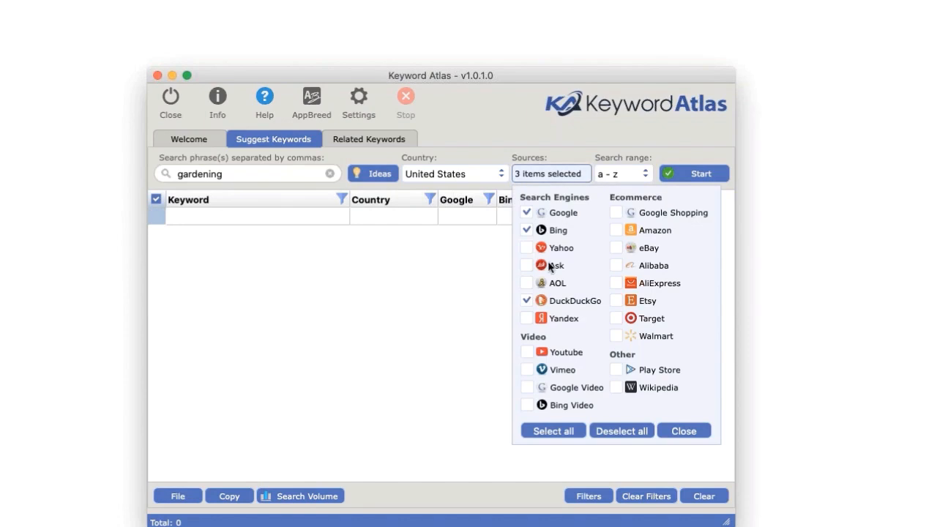
left_click(527, 301)
left_click(528, 248)
left_click(434, 257)
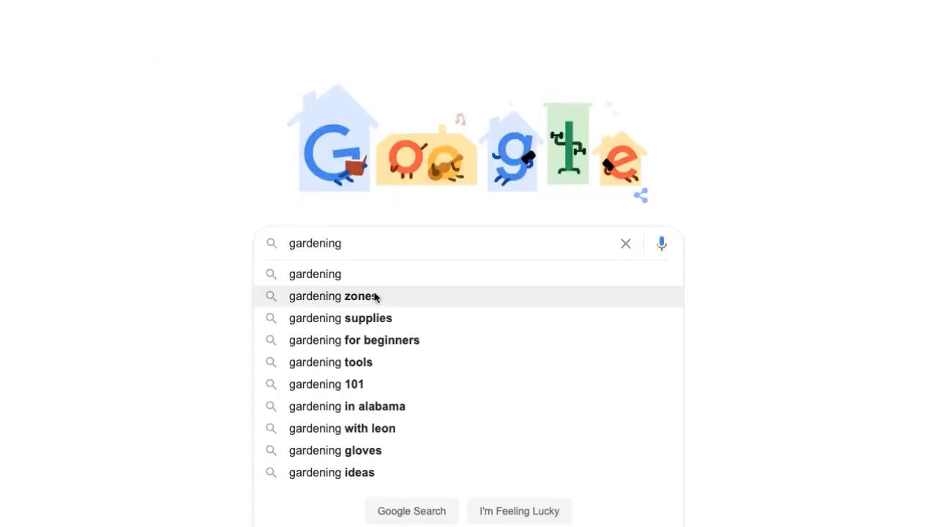
Run the suggested keyword search for "gardening" and sort the results by position score from highest to lowest.
key("Return")
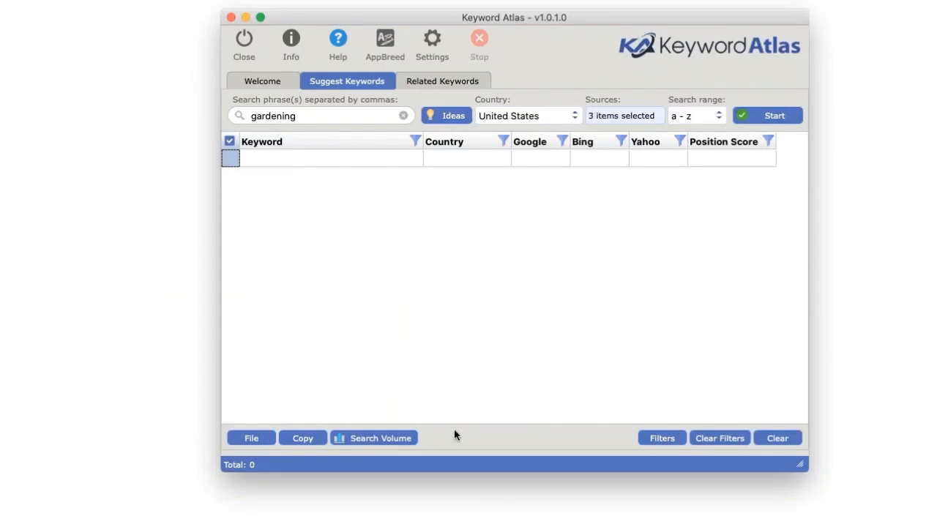
left_click(780, 115)
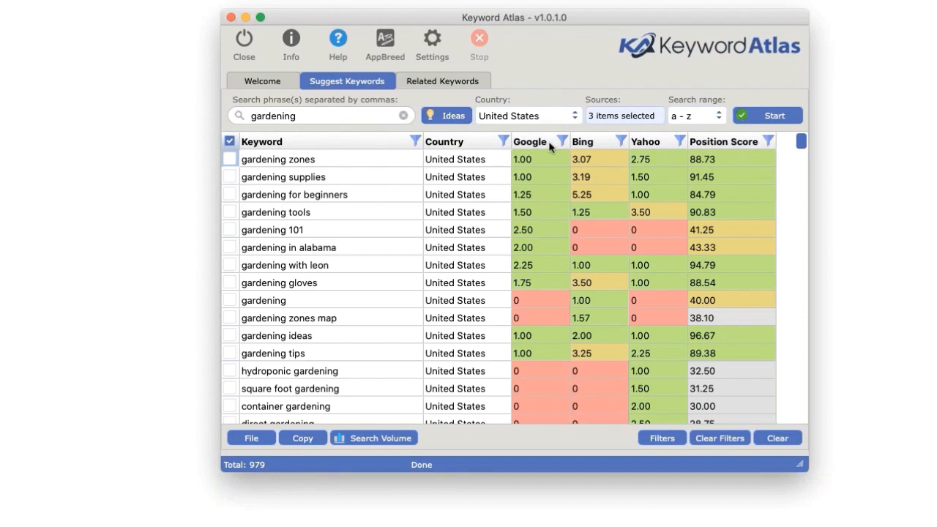
left_click(725, 143)
left_click(726, 143)
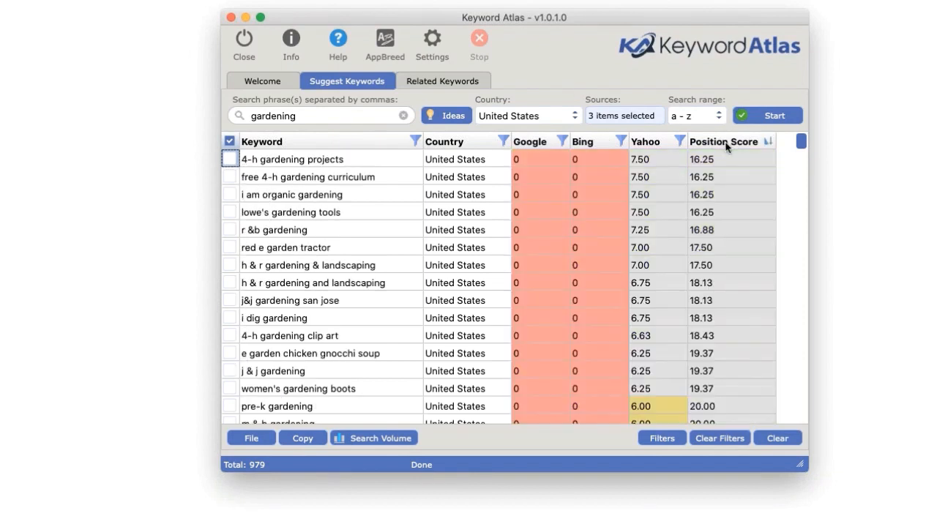
left_click(727, 144)
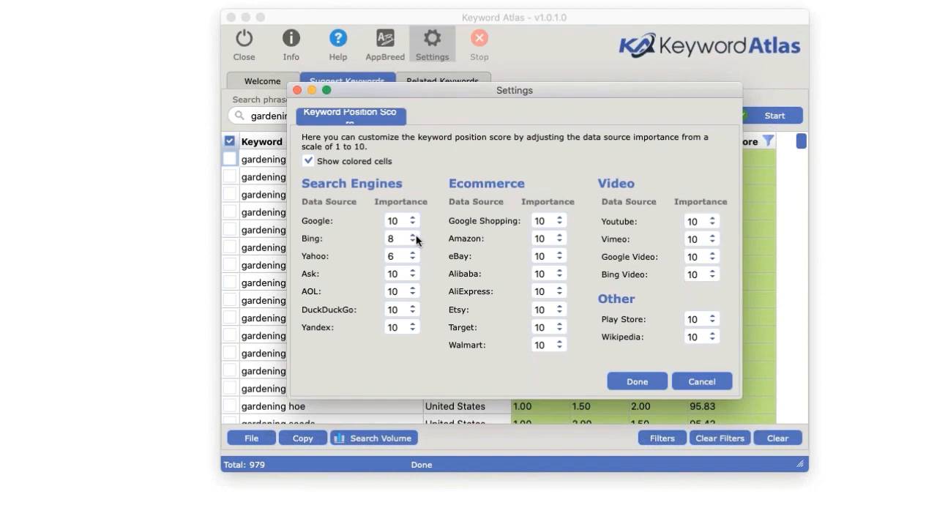
Set the position score importance to 6 for Bing and 4 for Yahoo, and review the rescored keywords.
left_click(415, 244)
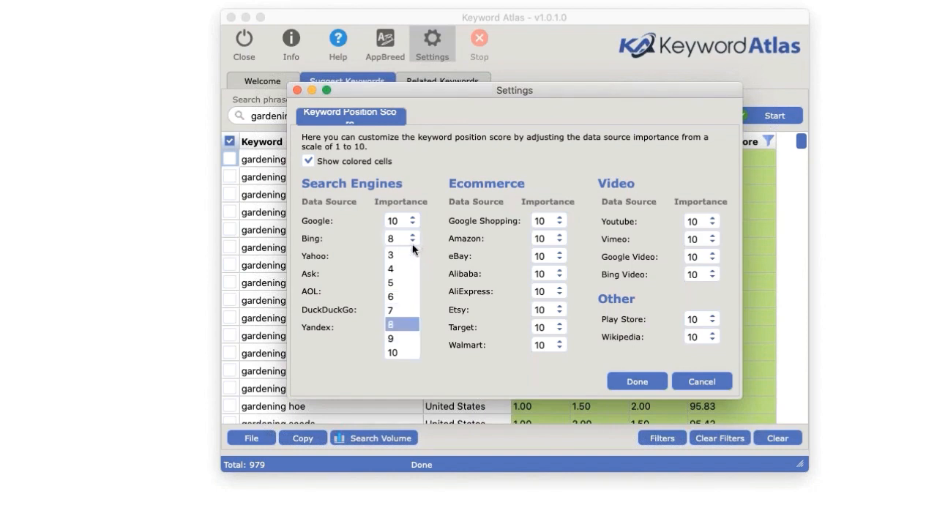
left_click(399, 297)
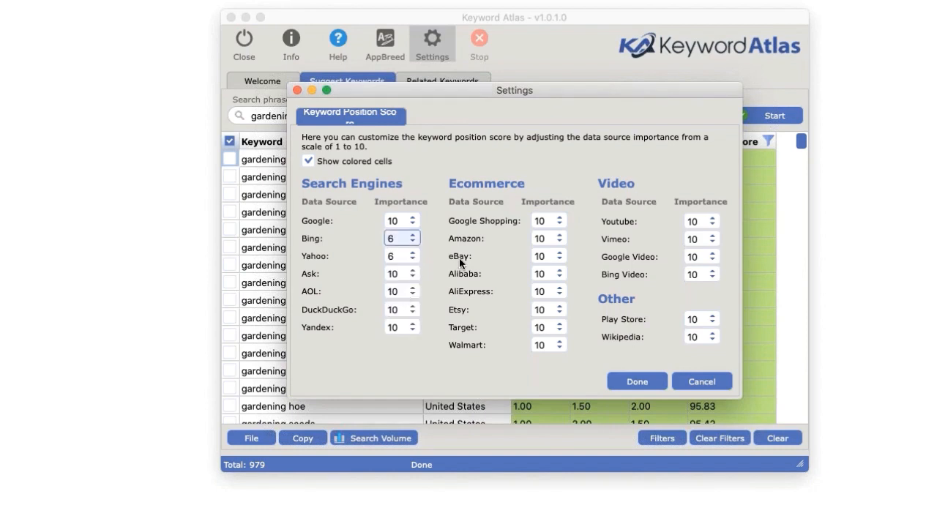
left_click(415, 258)
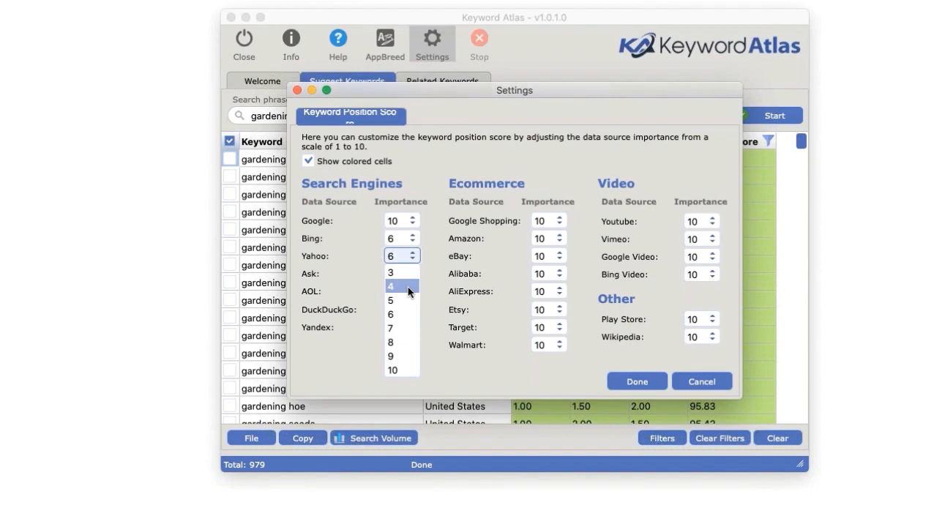
left_click(407, 290)
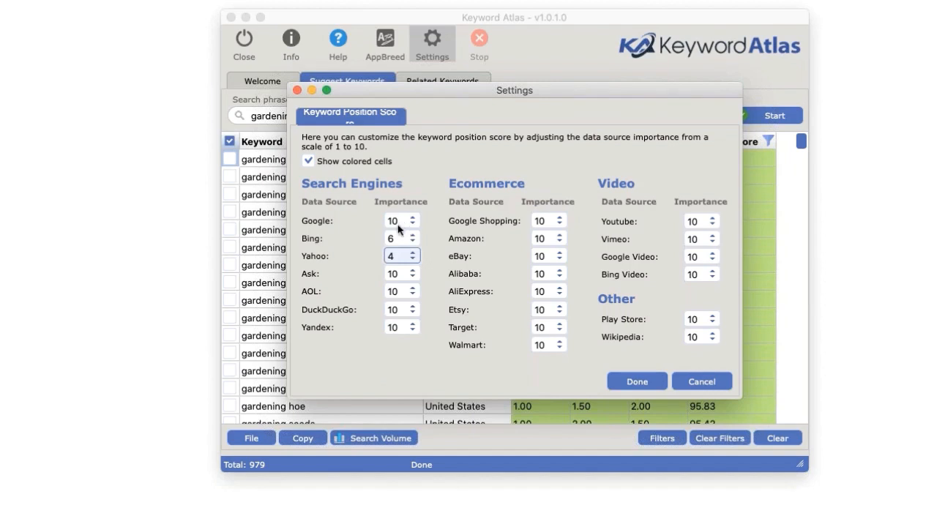
key("Return")
scroll(737, 260, "down", 1)
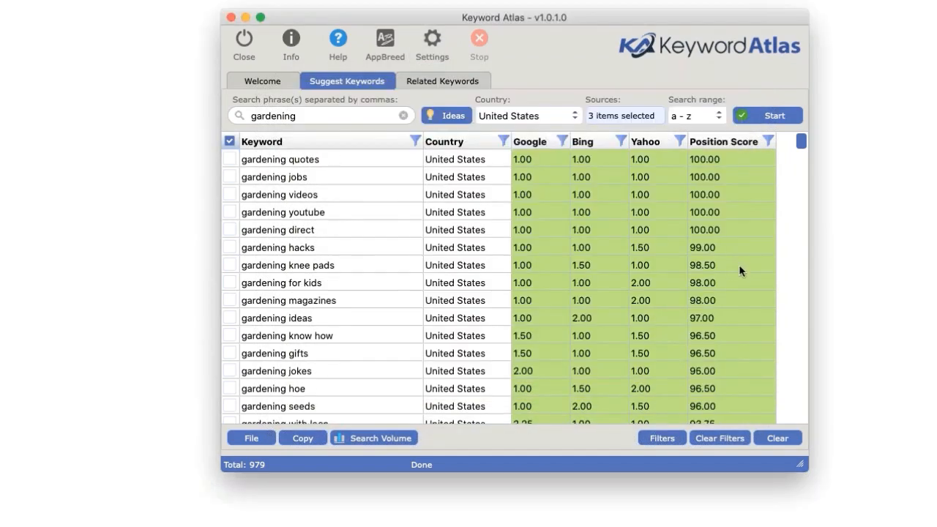
scroll(747, 249, "up", 1)
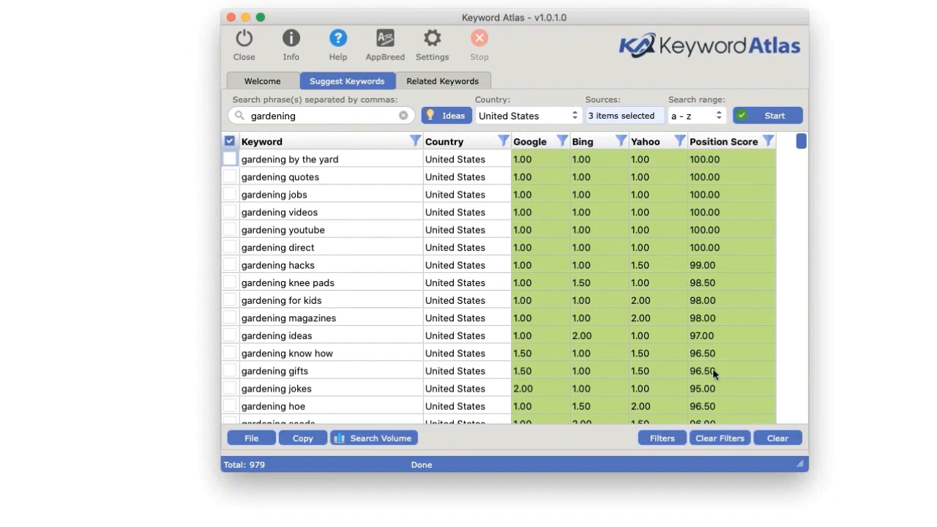
Check the six suggested keywords from "gardening by the yard" to "gardening direct" and send the selected ones to the Related Keywords tool.
scroll(714, 388, "down", 3)
scroll(714, 387, "down", 10)
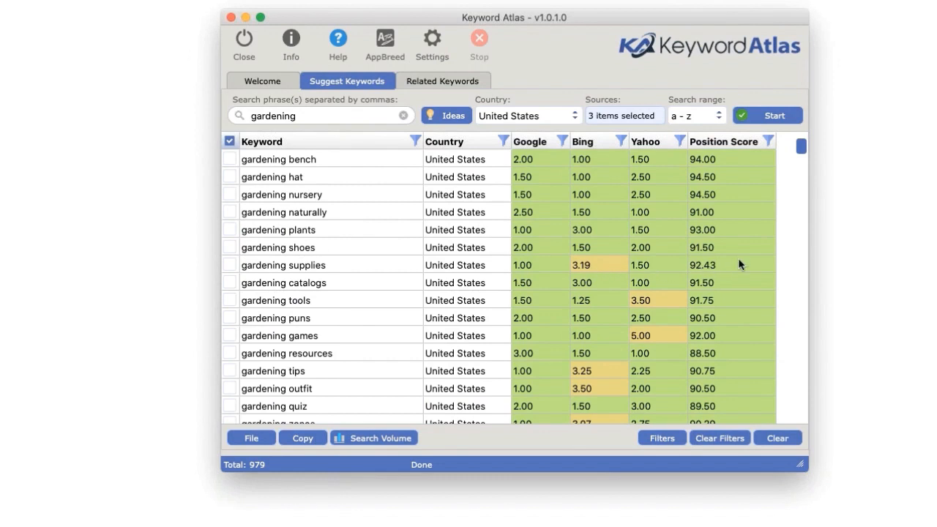
scroll(740, 264, "up", 3)
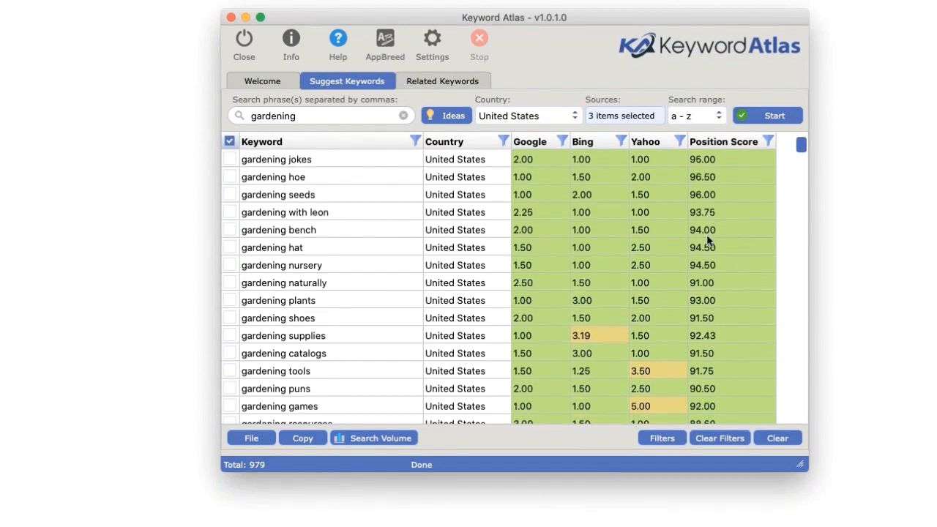
scroll(708, 240, "up", 5)
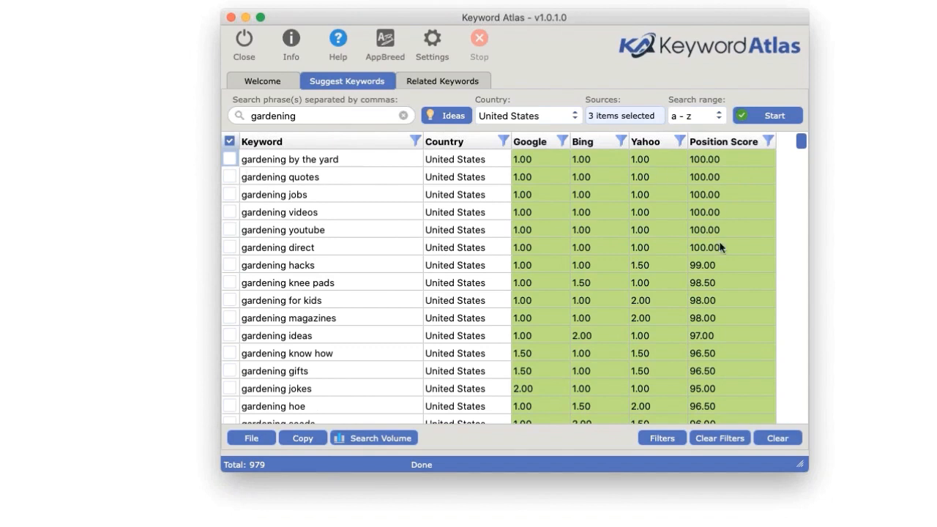
left_click(230, 158)
left_click(231, 177)
left_click(230, 195)
left_click(231, 213)
left_click(231, 230)
left_click(231, 247)
right_click(365, 185)
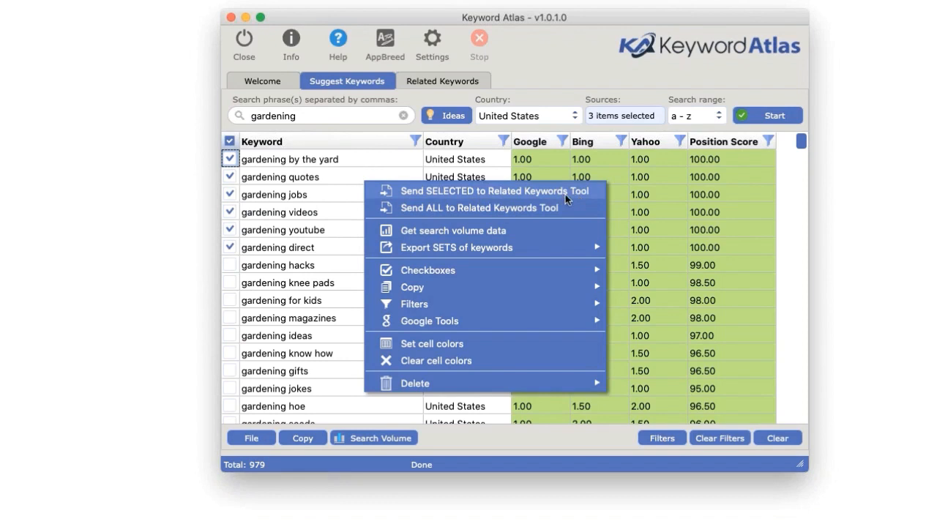
left_click(448, 191)
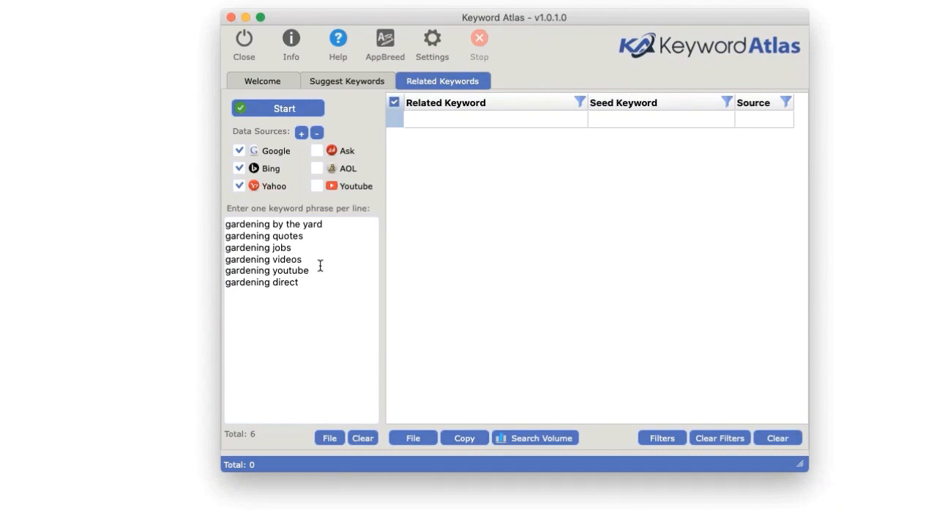
Run the related keyword search for the transferred gardening phrases with Google, Bing and Yahoo, and review the results.
left_click(261, 109)
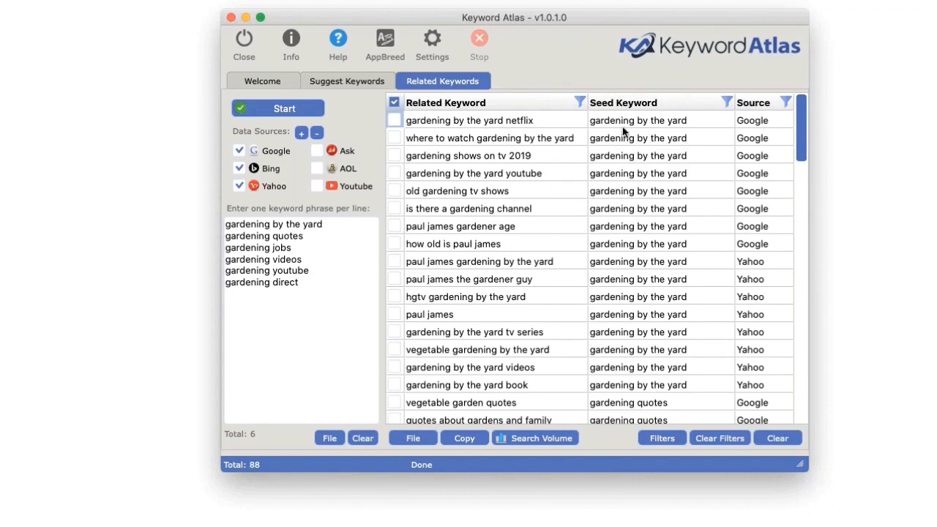
scroll(762, 205, "down", 1)
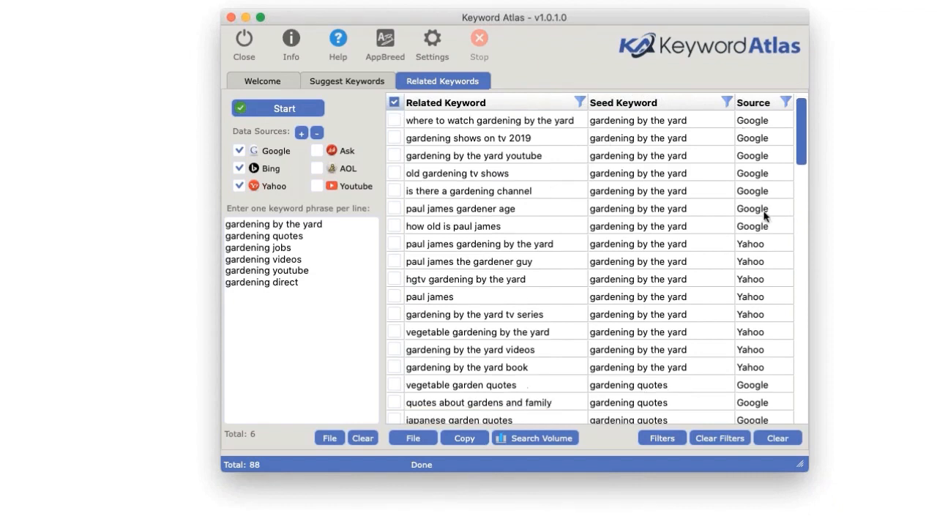
scroll(766, 217, "down", 4)
scroll(766, 266, "up", 5)
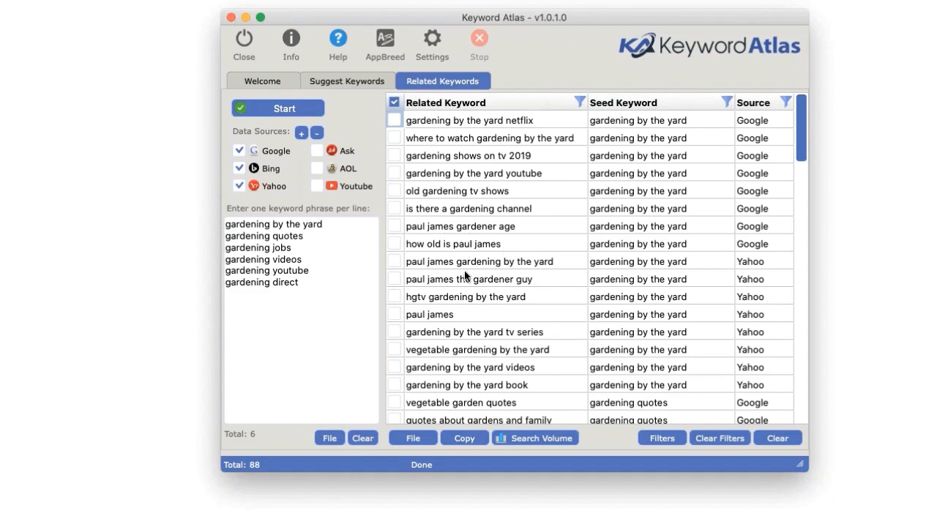
Check the related keywords "hgtv gardening by the yard" and "gardening shows on tv 2019".
scroll(467, 276, "down", 2)
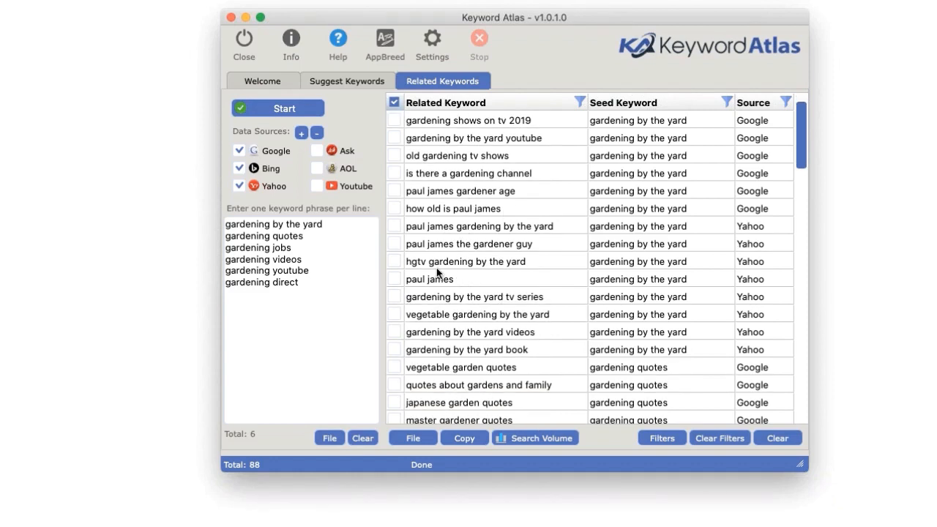
left_click(396, 263)
left_click(396, 122)
Look through the other related keywords and uncheck "gardening shows on tv 2019" and "hgtv gardening by the yard".
scroll(443, 313, "down", 3)
scroll(442, 311, "down", 3)
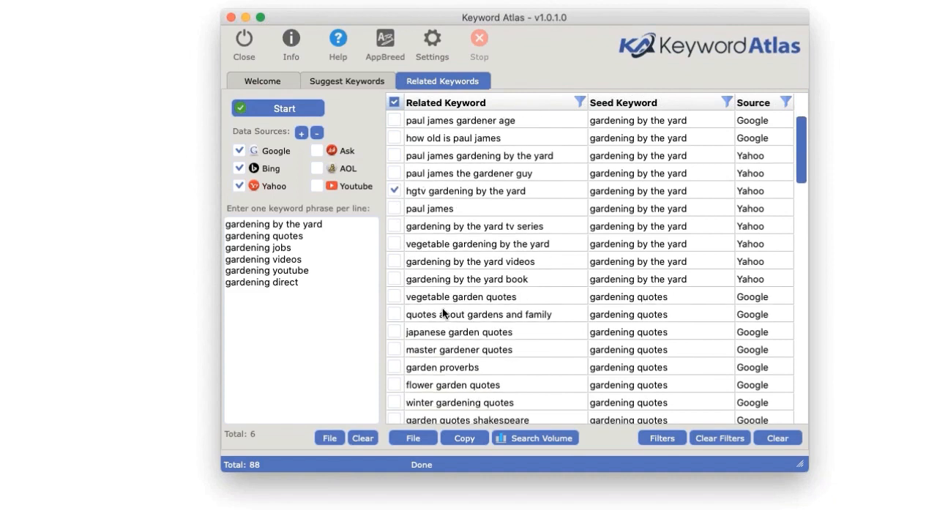
scroll(465, 352, "down", 4)
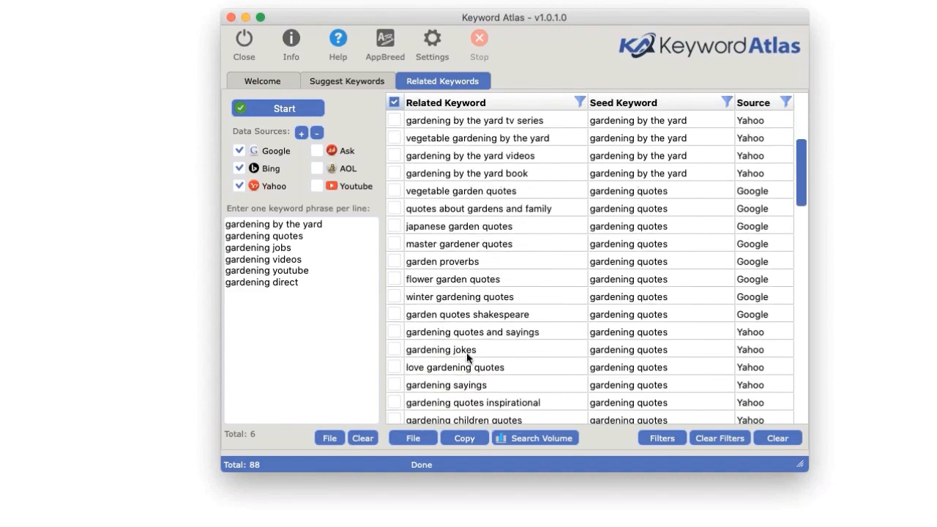
scroll(475, 332, "down", 8)
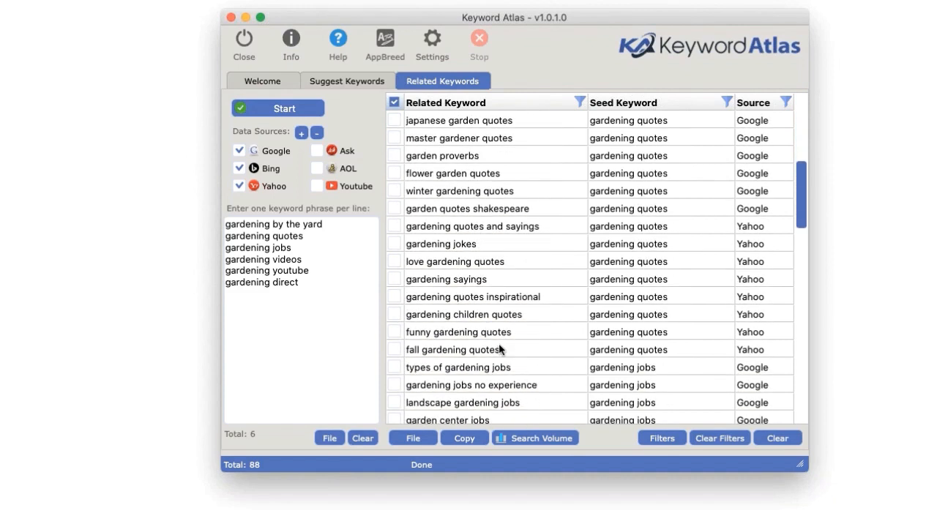
scroll(501, 350, "down", 8)
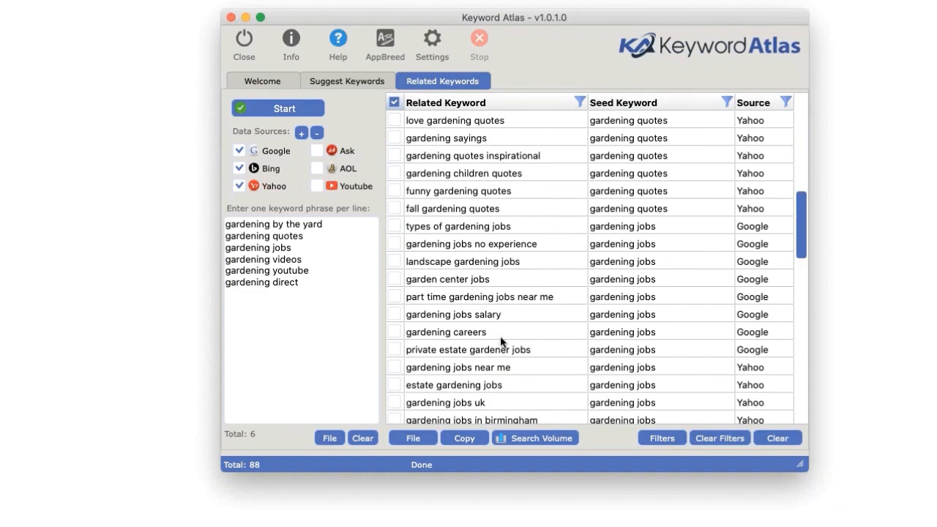
scroll(501, 335, "down", 2)
scroll(502, 332, "up", 18)
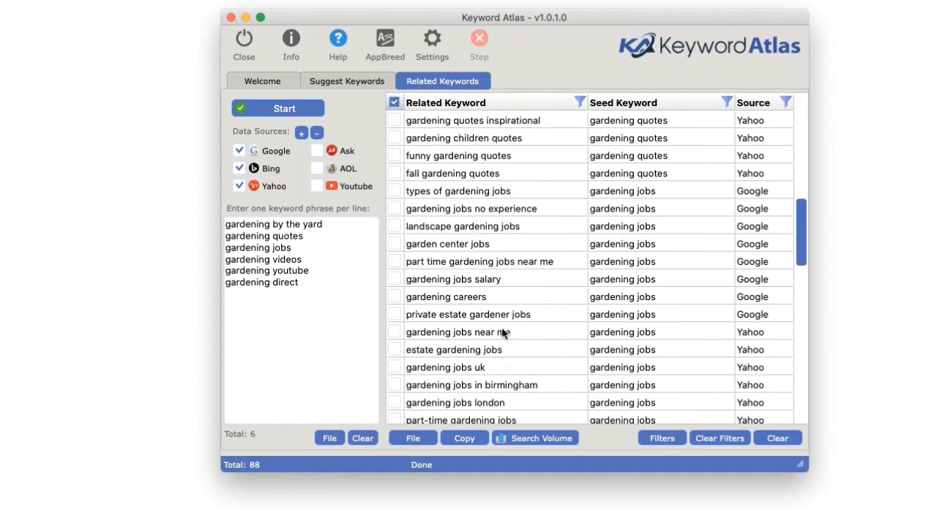
scroll(502, 332, "up", 12)
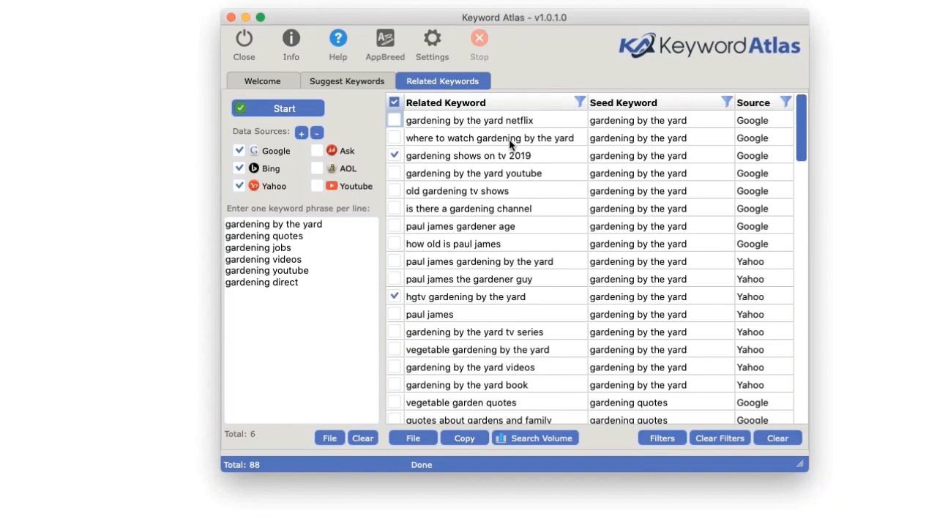
left_click(394, 156)
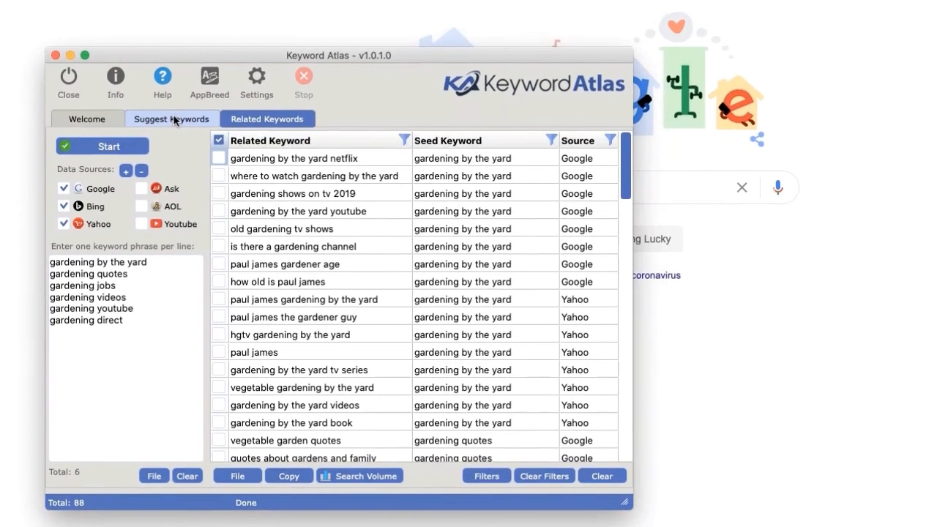
Return to the suggested keywords and check all rows.
left_click(175, 119)
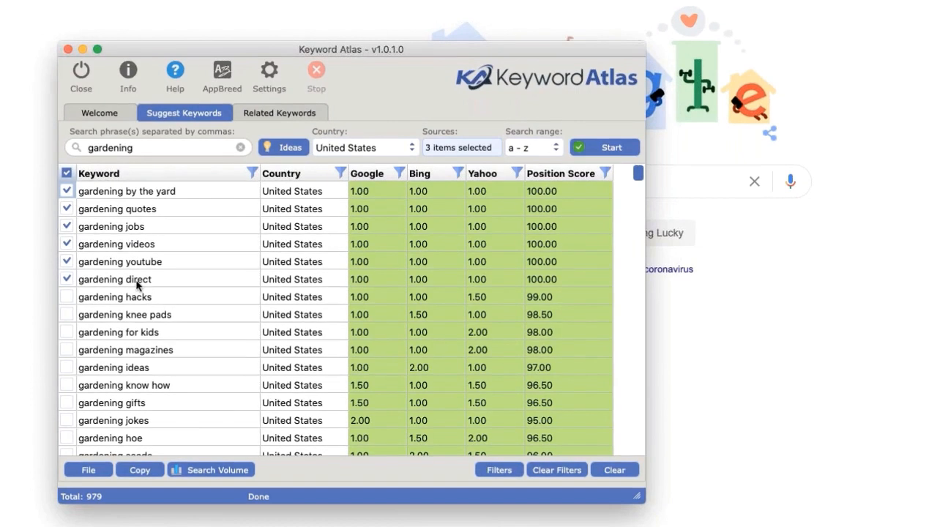
left_click(66, 173)
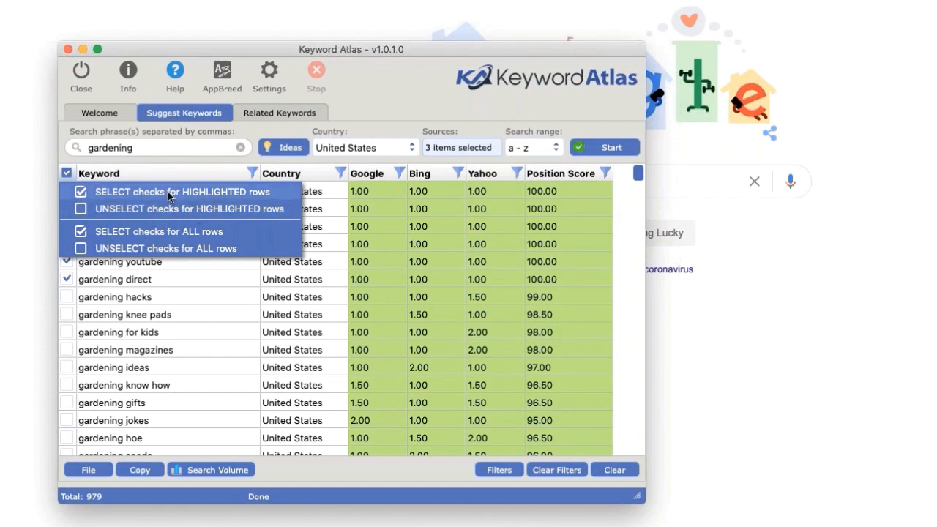
left_click(161, 232)
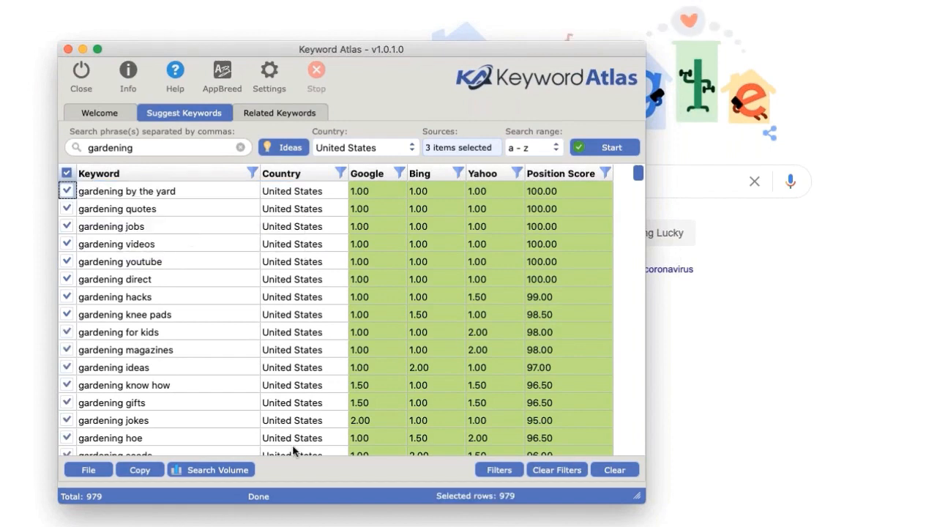
Save the suggested keyword results as a CSV file named suggest-keywords-gardening in the keyword atlas tool folder.
left_click(91, 471)
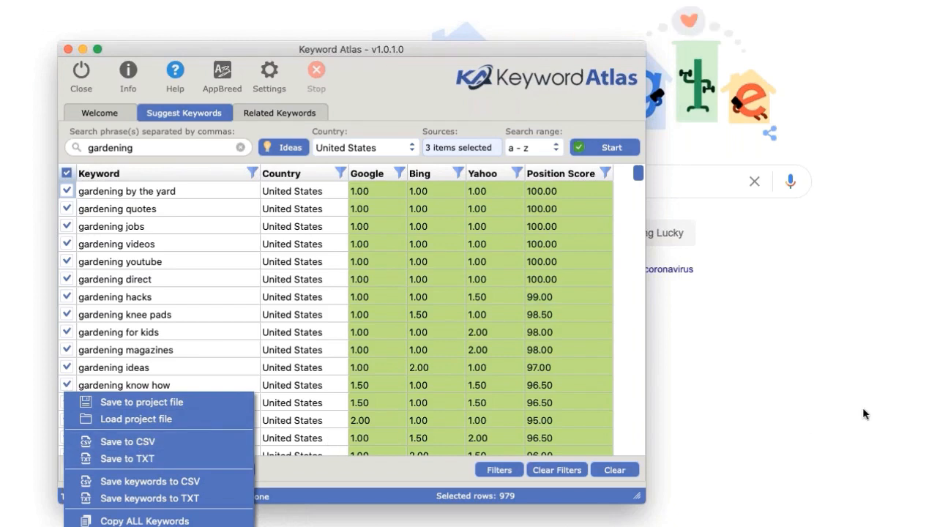
left_click(168, 447)
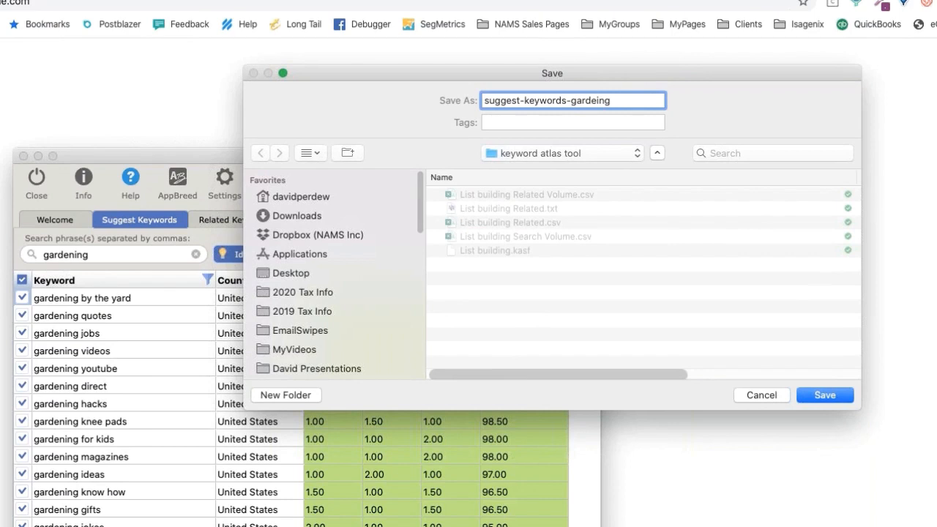
type("n")
left_click(843, 396)
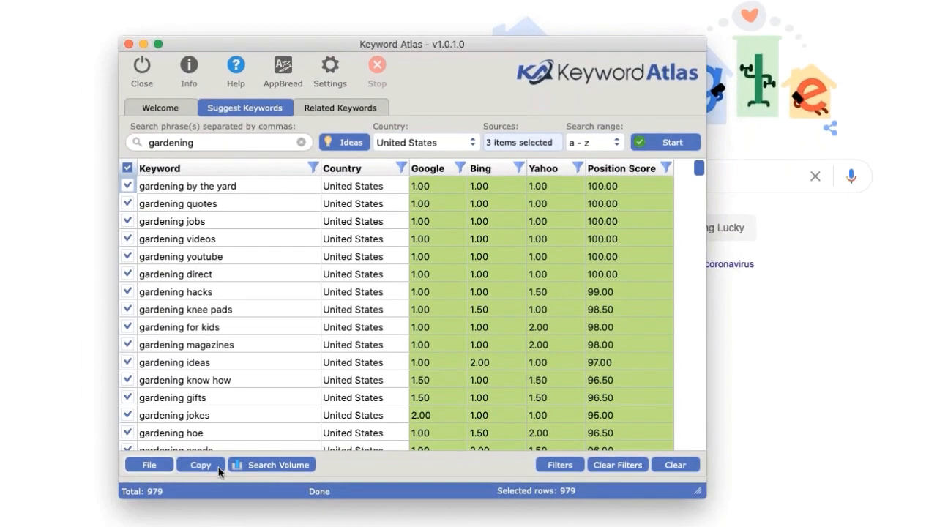
Open the search volume options for the suggested keywords and set 2500 keywords per set with Google as the browser target.
left_click(266, 467)
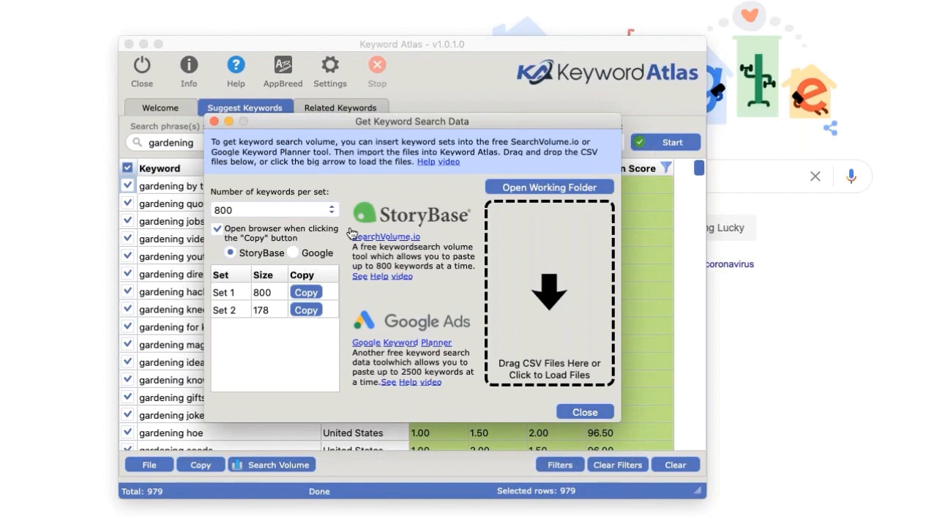
left_click(265, 210)
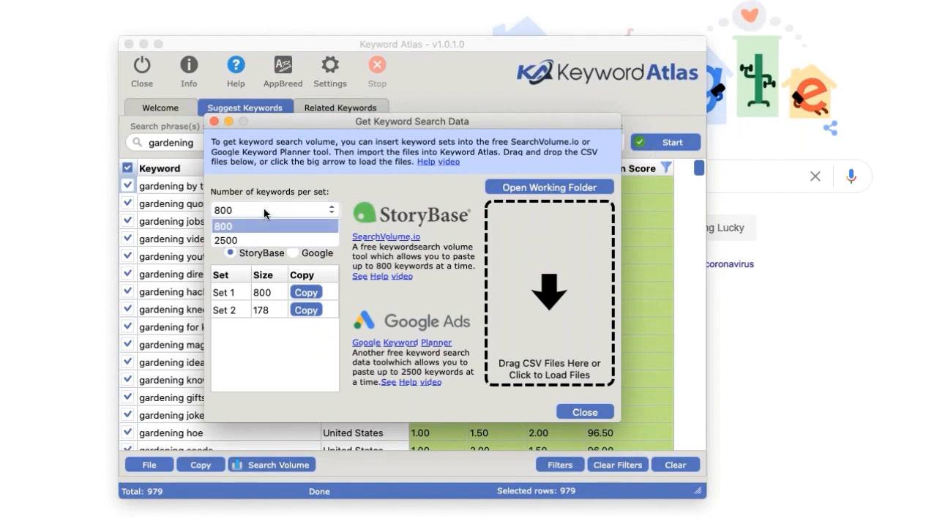
left_click(281, 239)
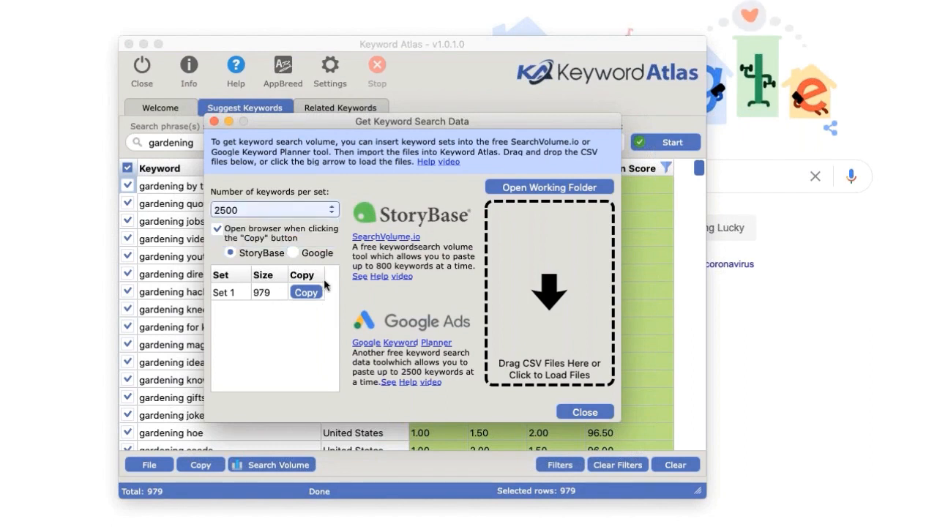
left_click(292, 253)
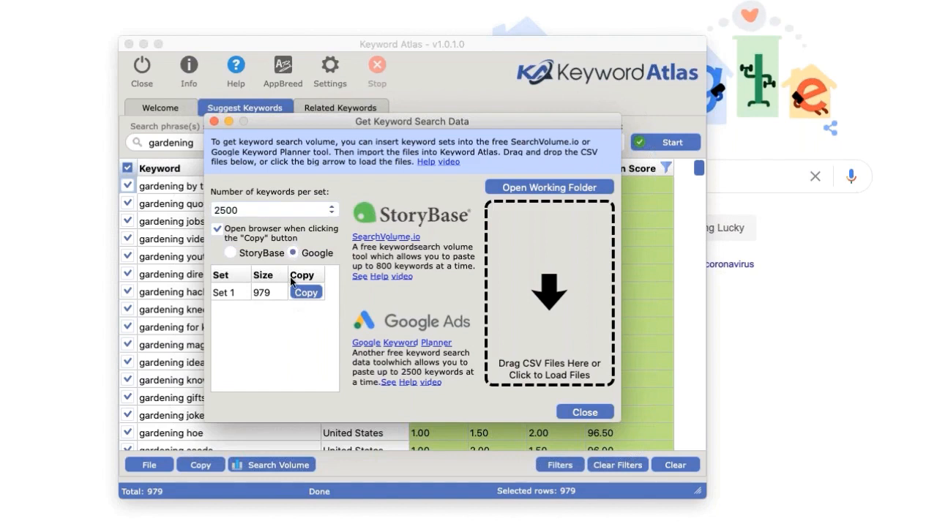
Switch the search volume source back to StoryBase with 800 keywords per set and copy keyword Set 1.
left_click(235, 253)
left_click(275, 213)
left_click(272, 221)
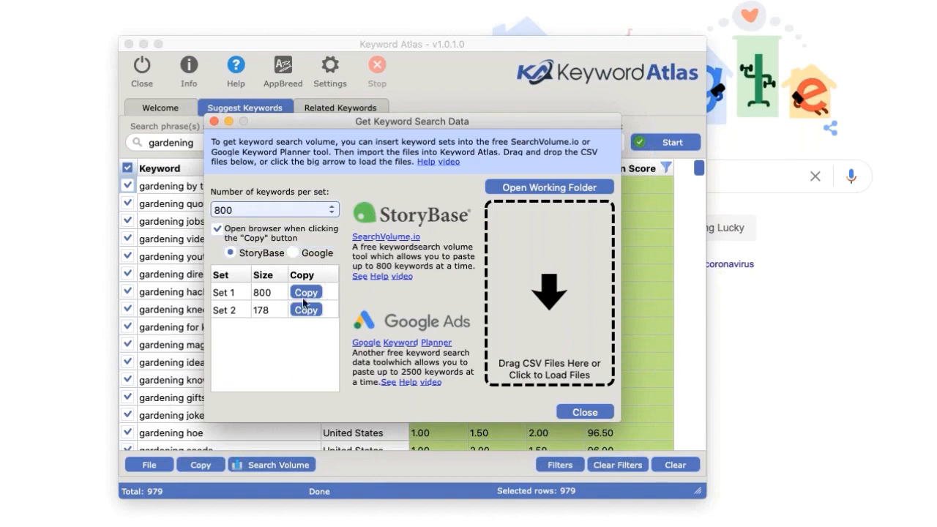
left_click(307, 295)
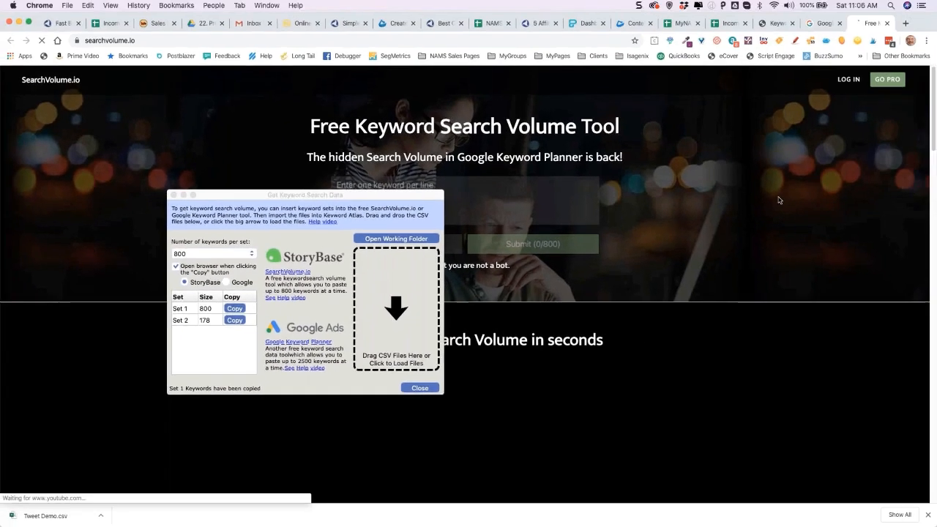
Paste the copied keyword set into SearchVolume.io, submit it for United States and review the average monthly searches.
left_click_drag(372, 193, 224, 93)
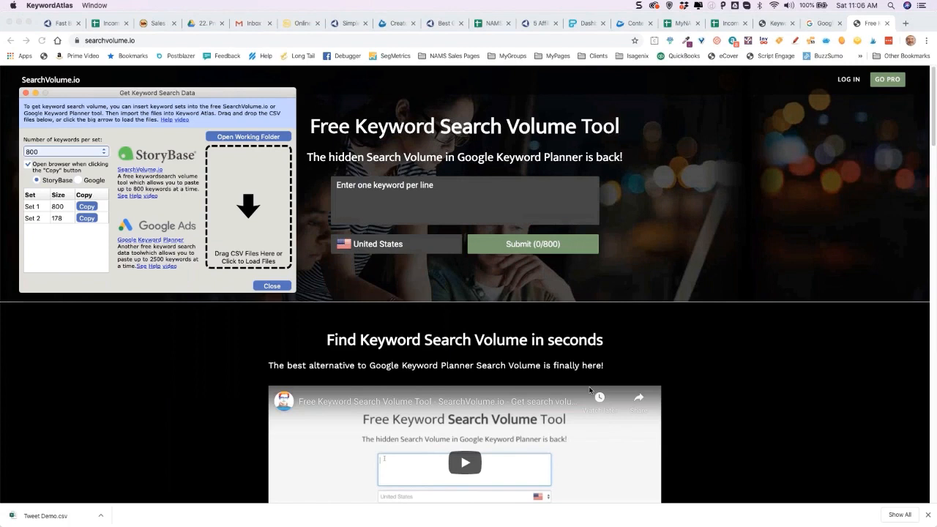
left_click(361, 200)
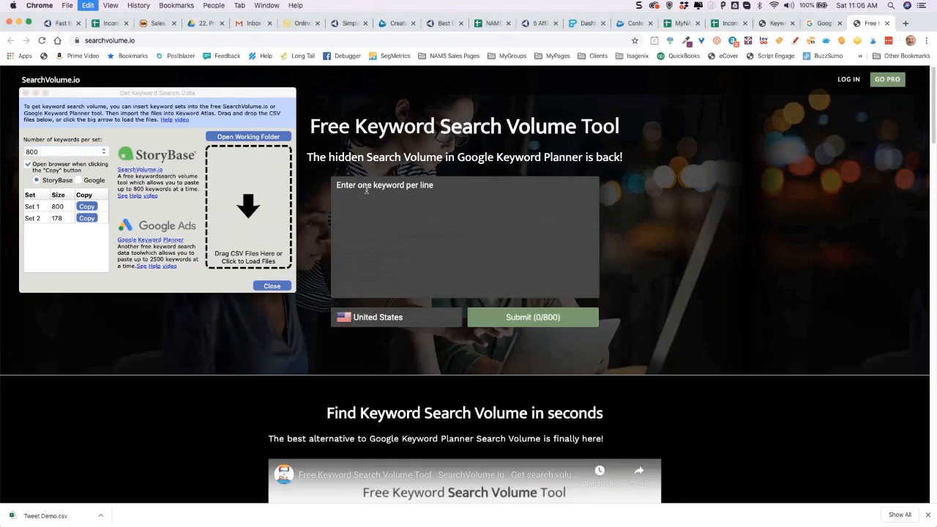
key("super+v")
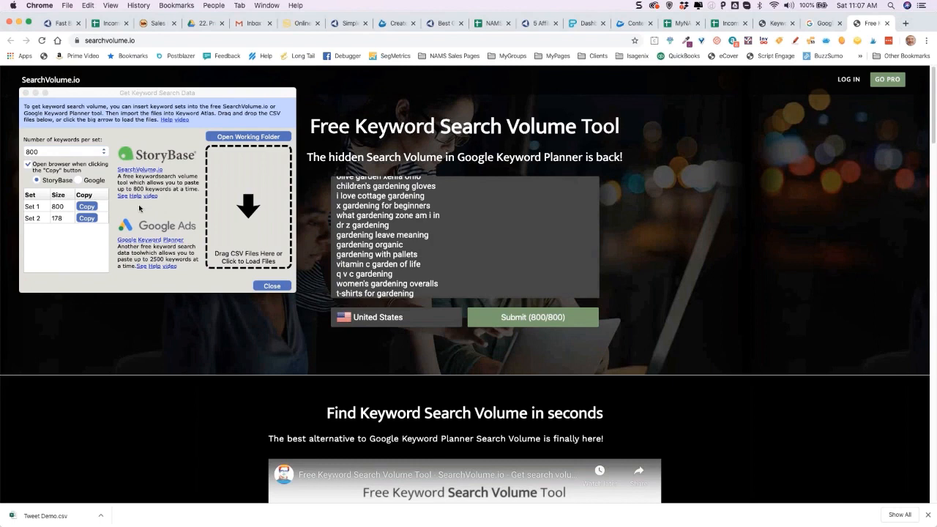
left_click(526, 320)
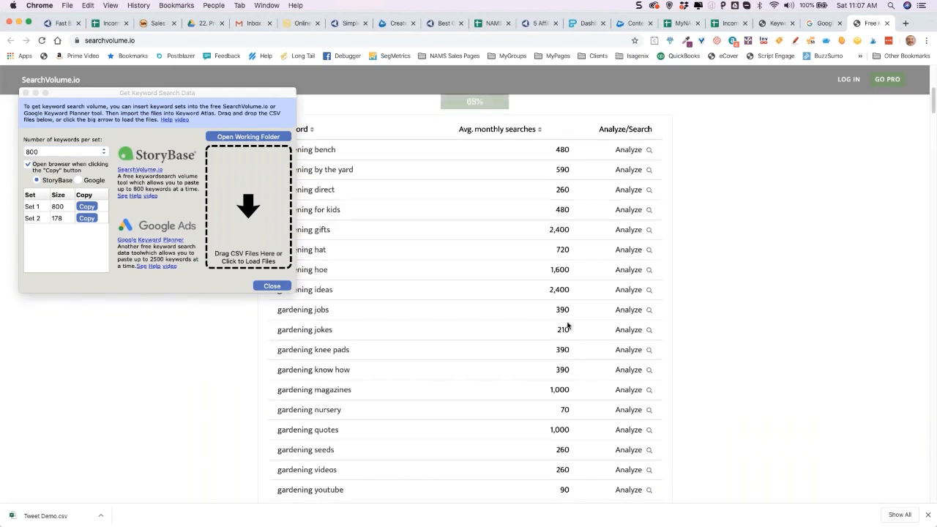
scroll(568, 325, "down", 3)
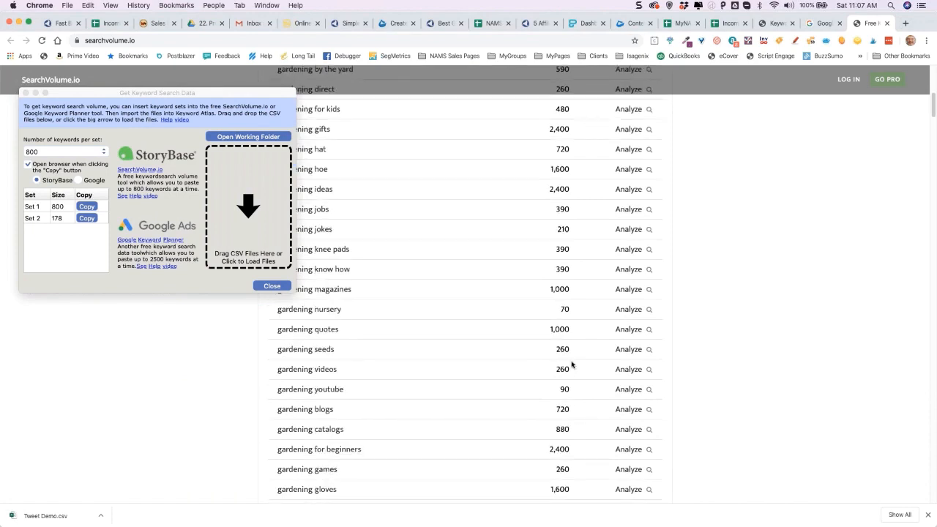
scroll(572, 364, "down", 8)
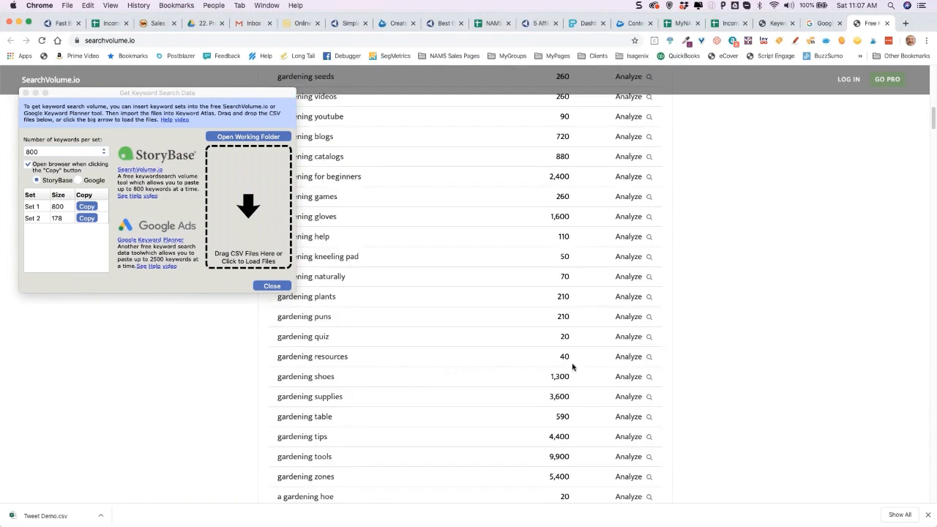
scroll(572, 369, "down", 2)
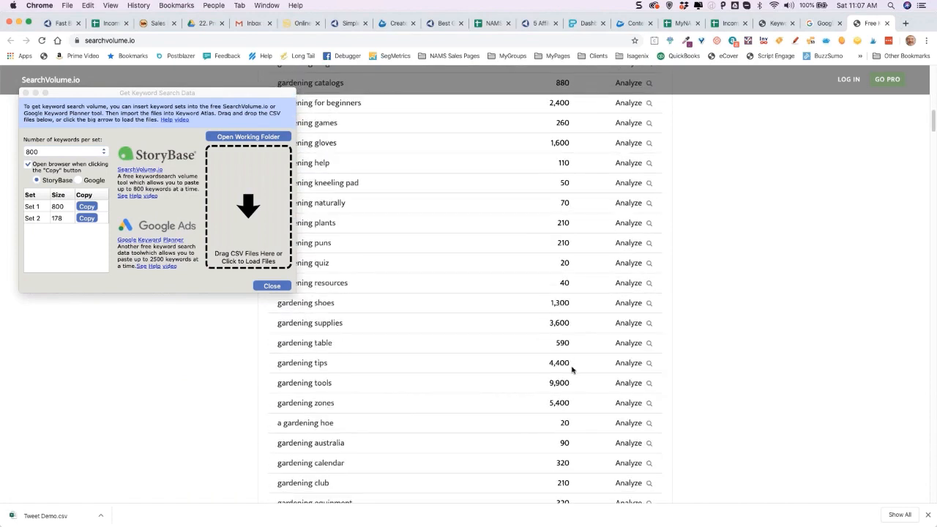
Download the SearchVolume.io results as a comma-separated values file named gardening-keyword-results in the Downloads folder.
scroll(572, 370, "down", 1)
scroll(572, 370, "up", 11)
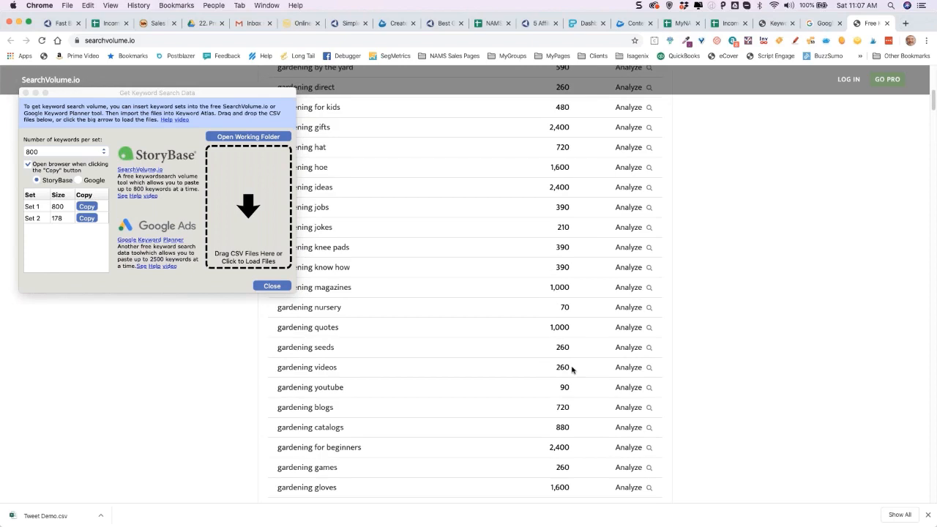
scroll(572, 370, "up", 5)
scroll(571, 368, "down", 1)
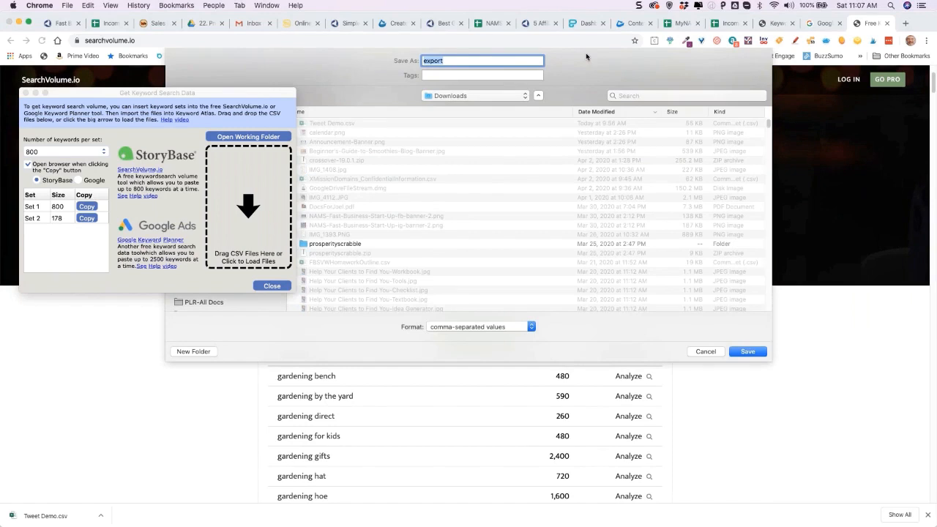
left_click_drag(586, 52, 572, 37)
left_click_drag(220, 93, 540, 402)
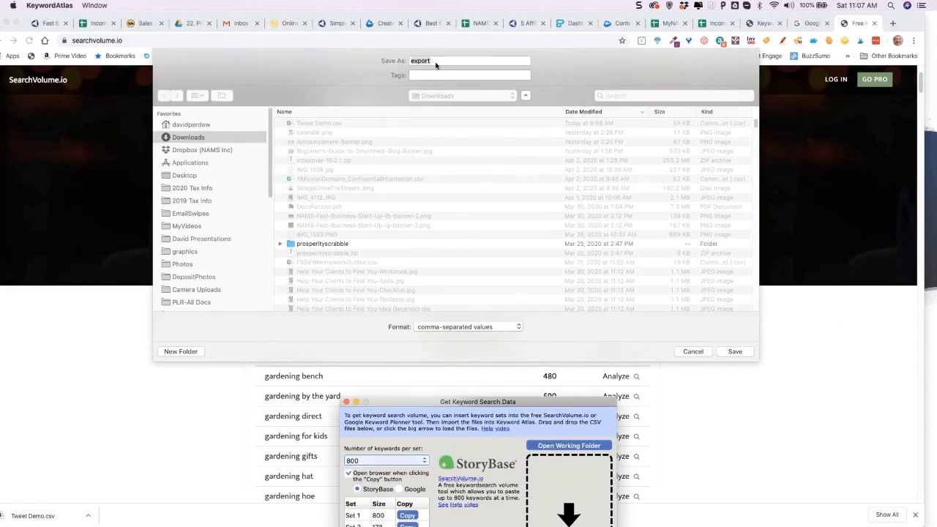
left_click(436, 64)
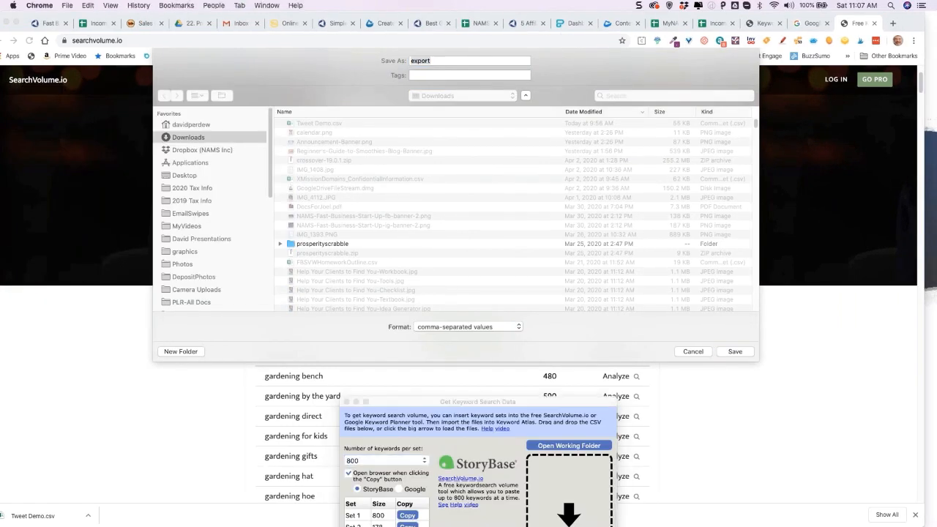
type("gardening-")
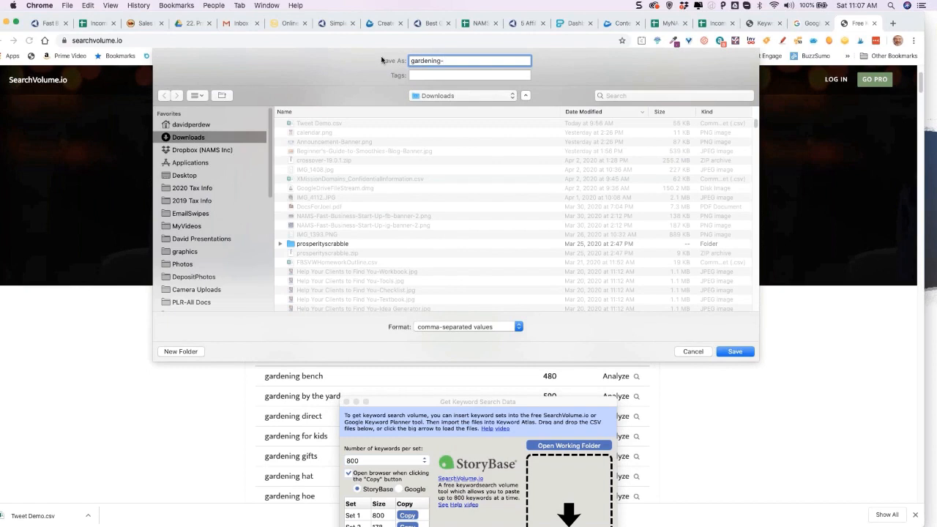
type("keyword-results")
left_click(737, 353)
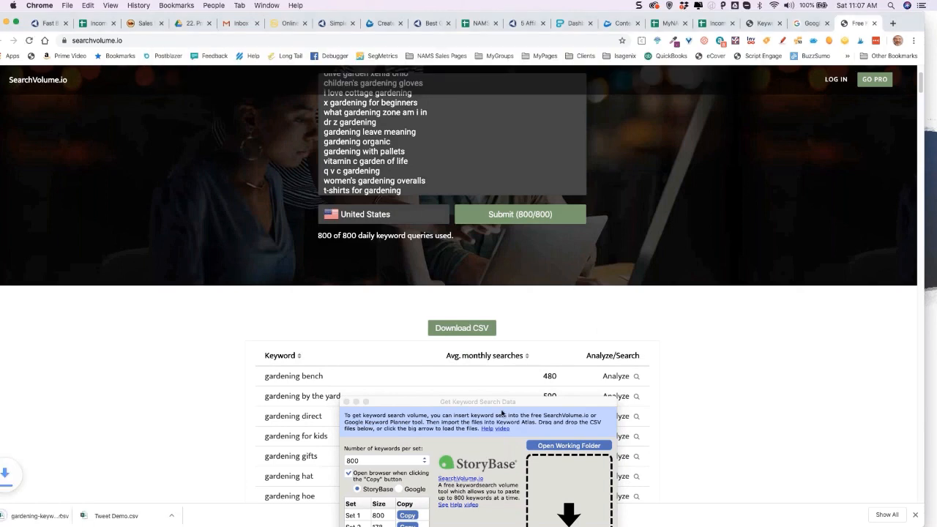
Load the gardening-keyword-results CSV from the Downloads folder into Keyword Atlas's keyword search data import area.
left_click_drag(506, 402, 498, 132)
left_click(1, 118)
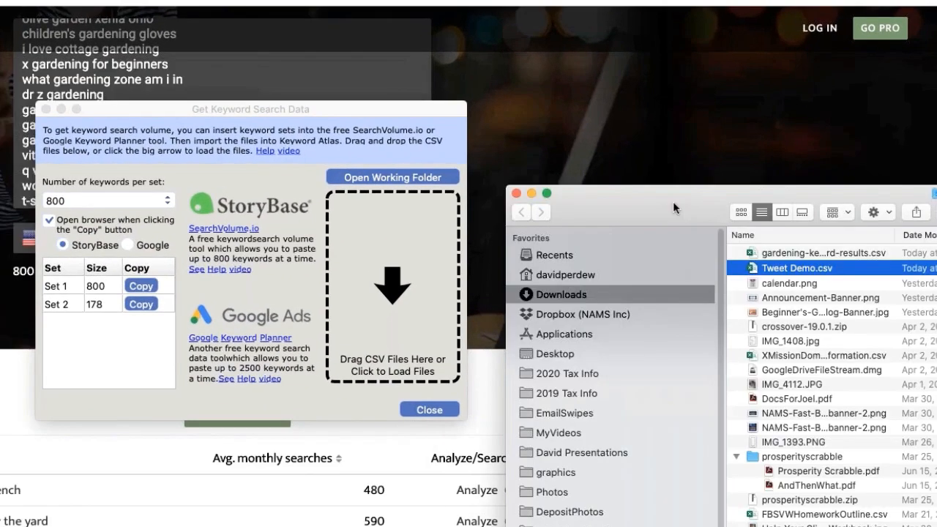
left_click(785, 253)
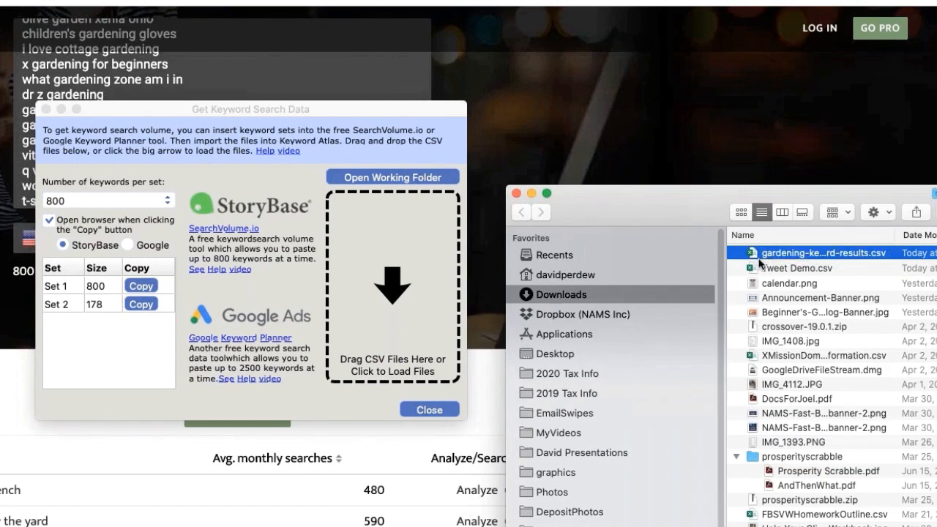
left_click_drag(760, 260, 391, 277)
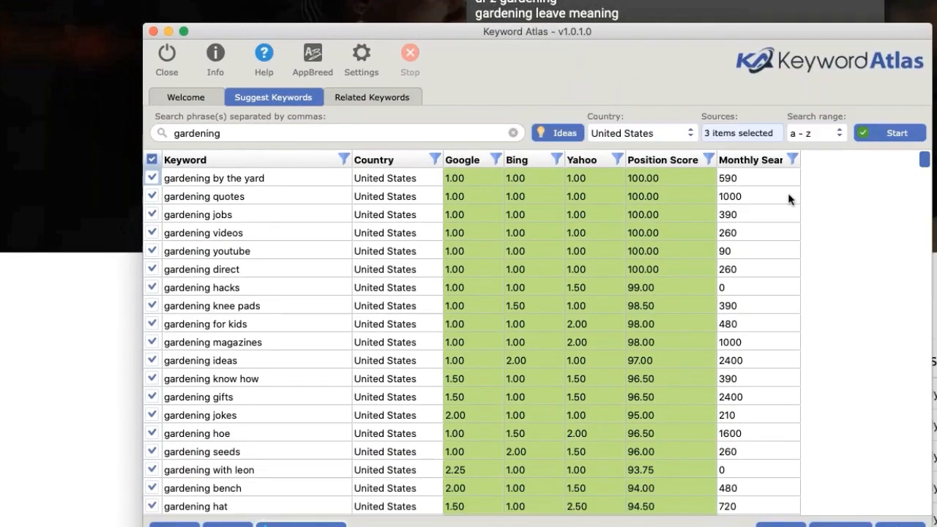
Look over the imported search volumes and sort the suggested keywords by monthly searches from highest to lowest.
scroll(769, 234, "down", 5)
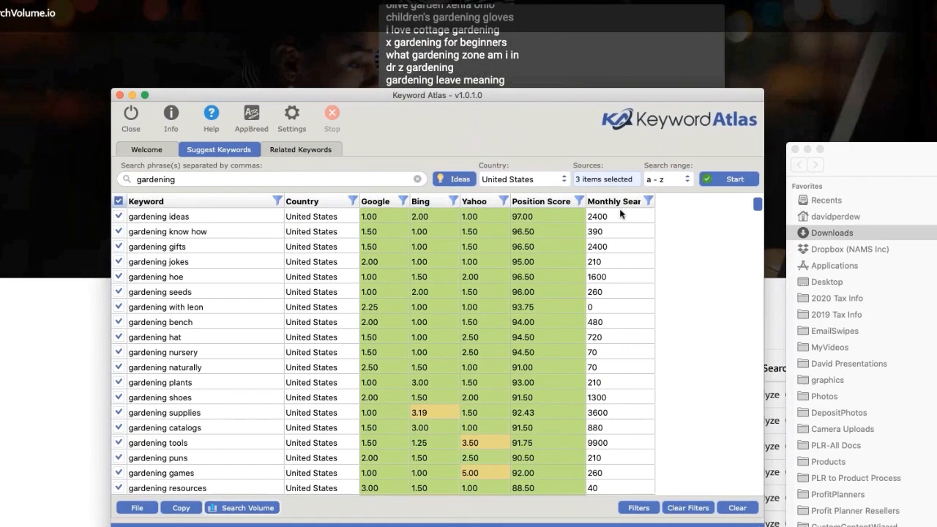
scroll(639, 256, "up", 5)
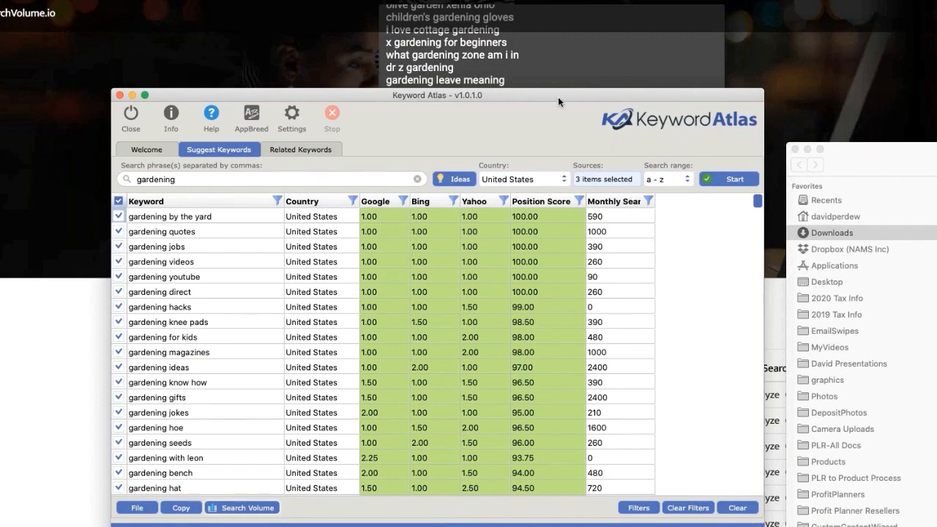
left_click_drag(558, 97, 587, 26)
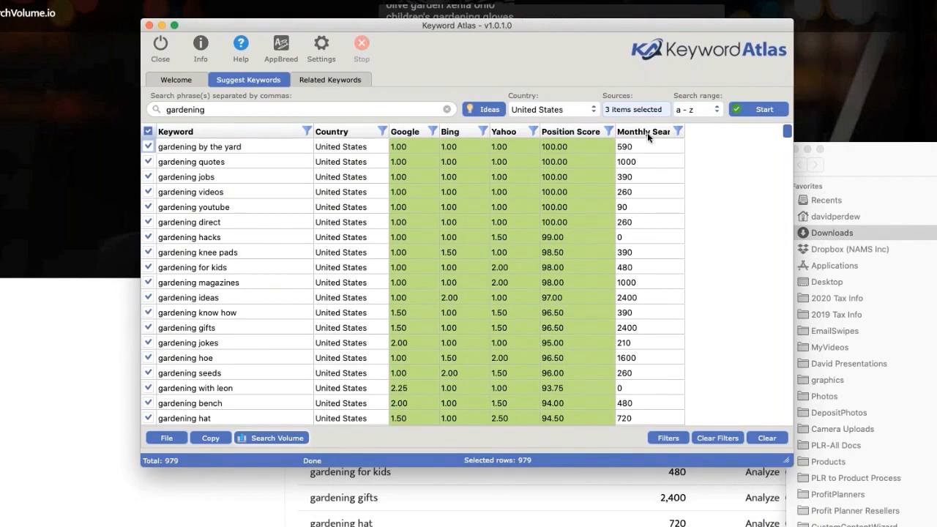
left_click(647, 131)
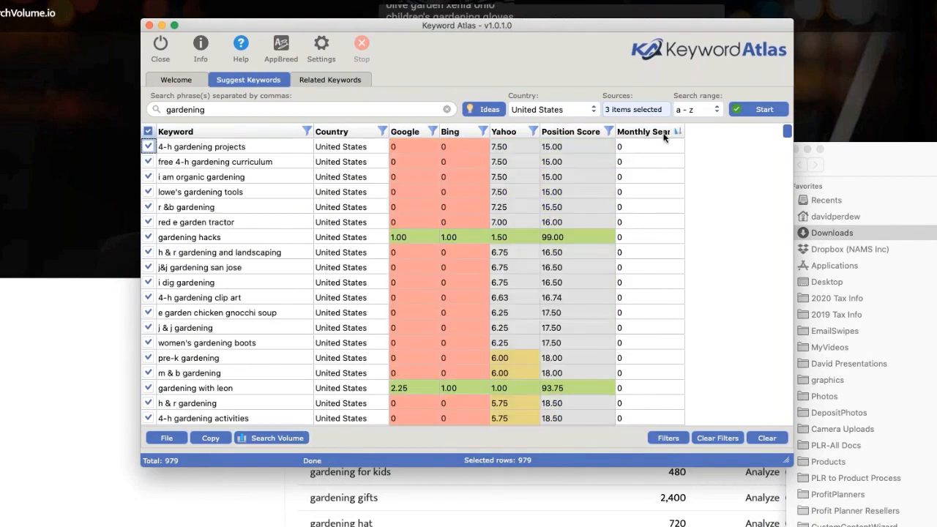
left_click(657, 132)
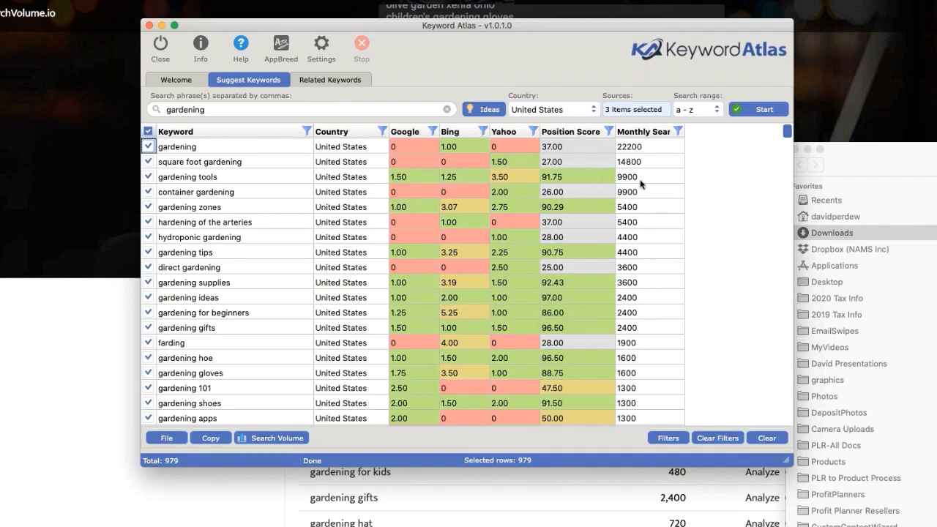
Highlight the keywords from "gardening" through "gardening shoes" and review the lower-volume keywords listed below them.
double_click(215, 150)
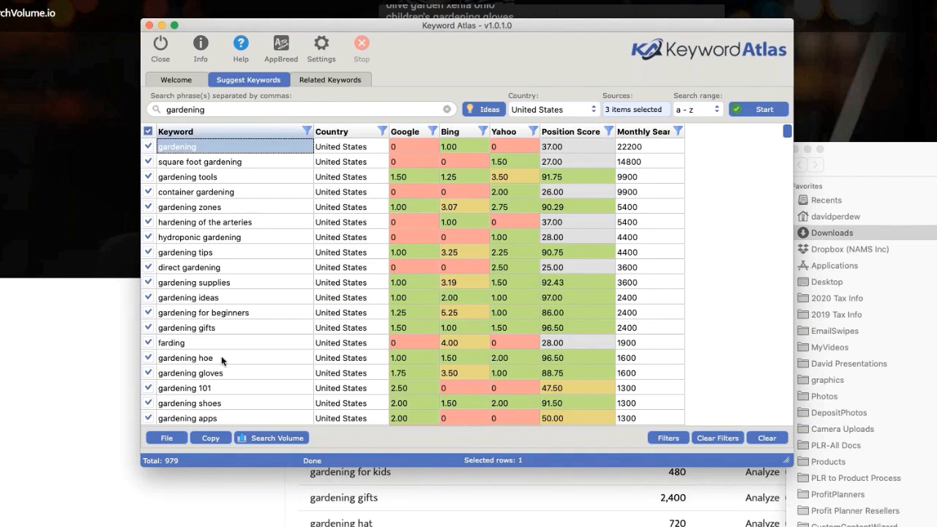
left_click(223, 404, "shift")
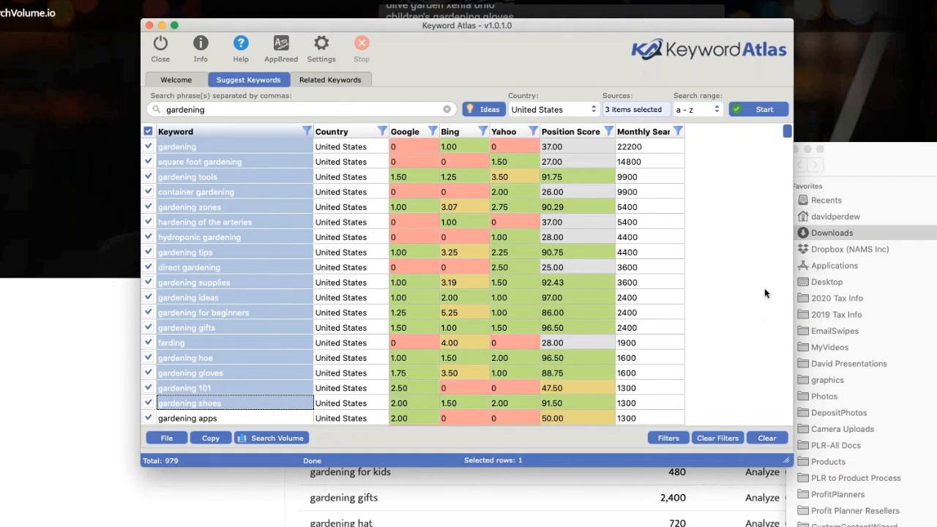
left_click_drag(592, 28, 671, 60)
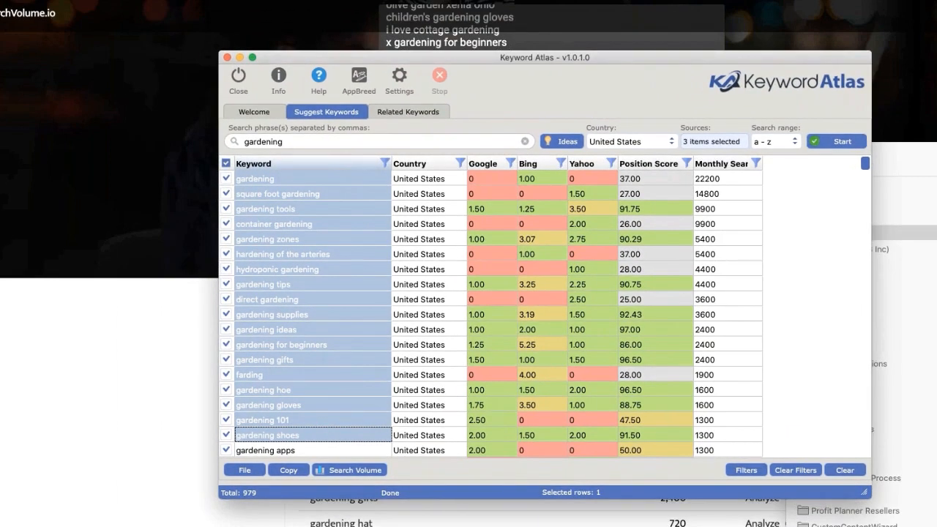
key("super+Tab")
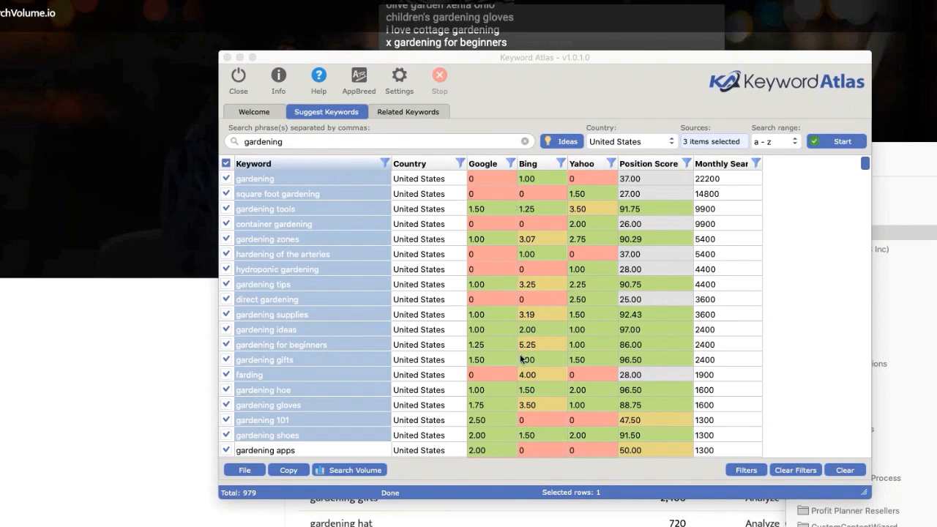
scroll(607, 394, "down", 5)
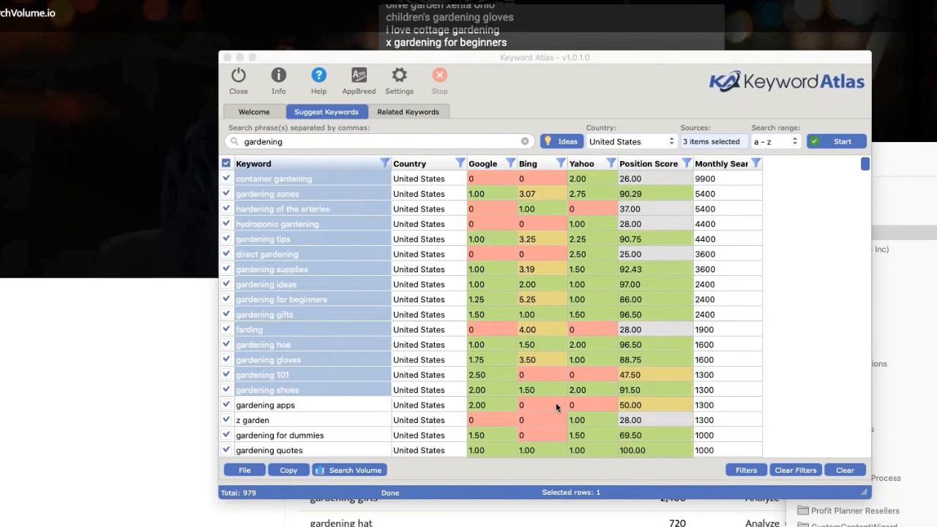
scroll(544, 391, "down", 5)
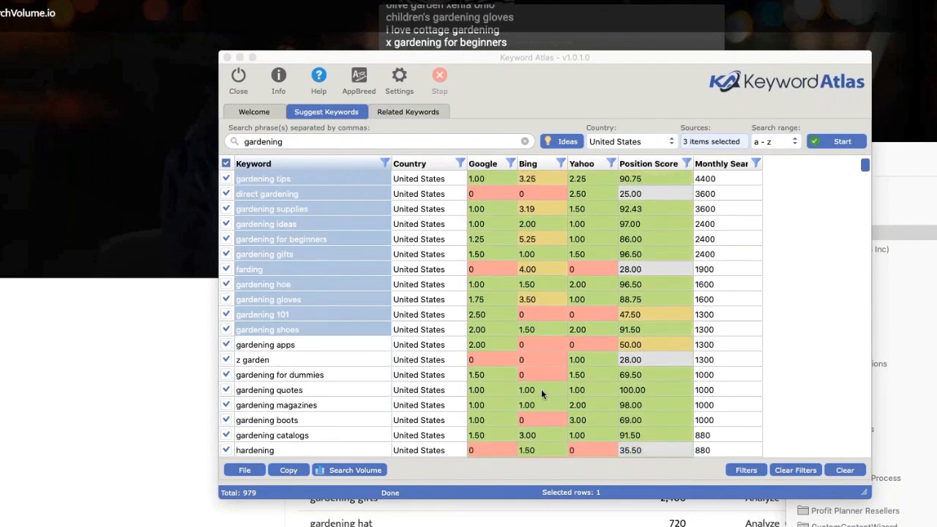
scroll(542, 396, "down", 8)
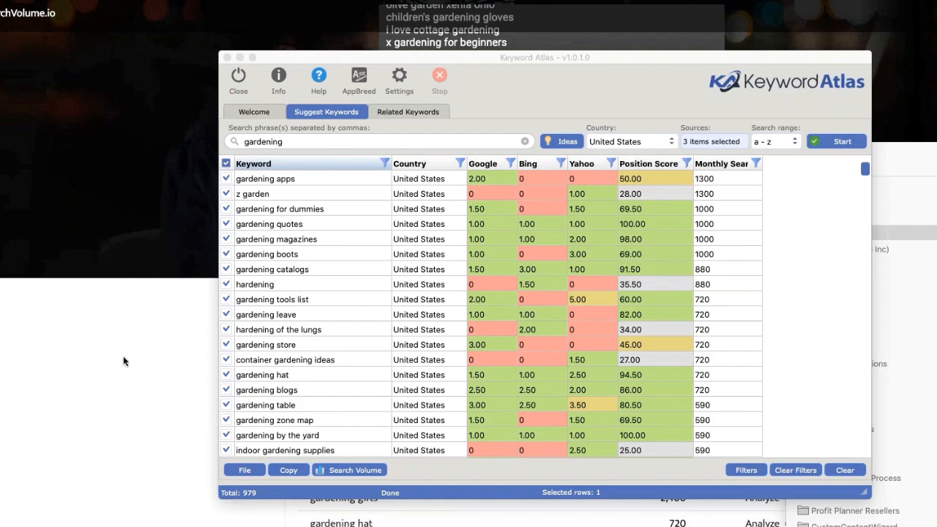
View the project file, CSV, TXT and copy options available for the suggested keyword list.
left_click(244, 471)
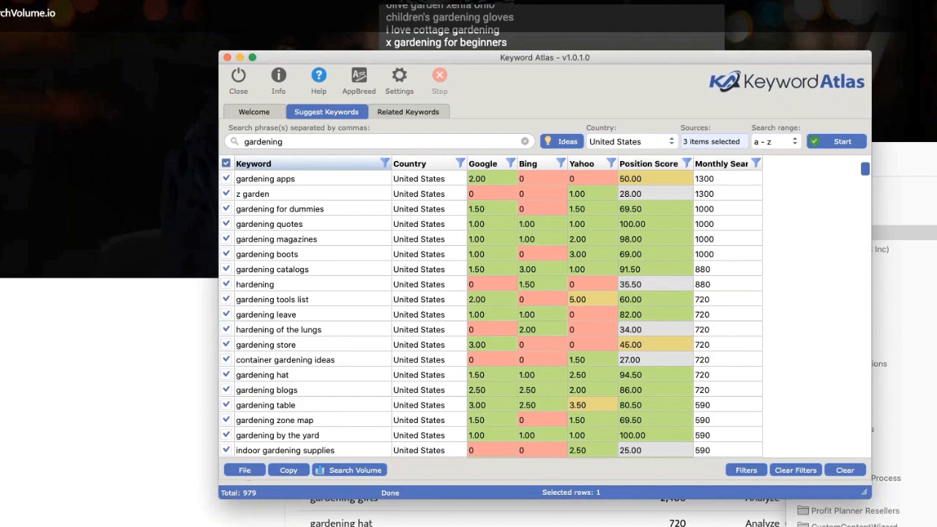
left_click(242, 472)
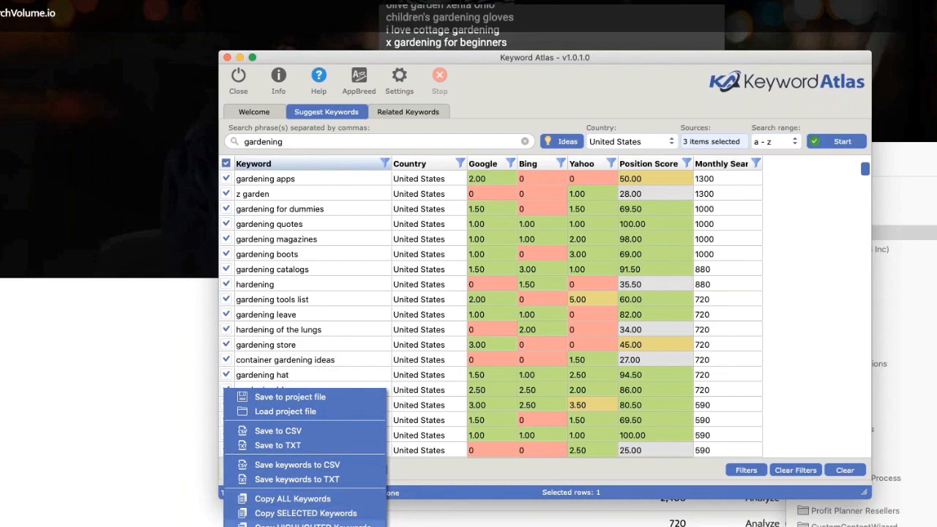
left_click(125, 405)
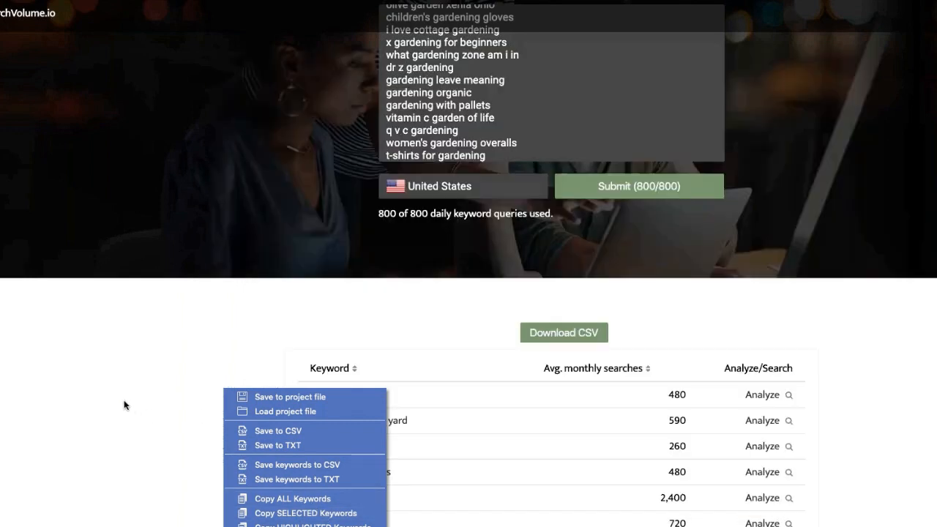